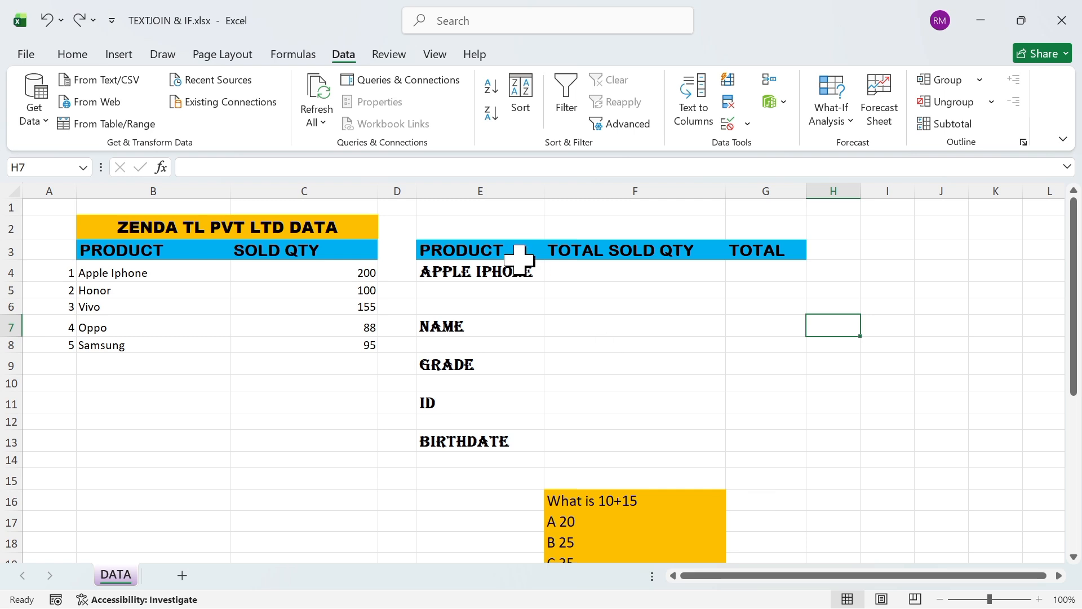
pyautogui.click(72, 54)
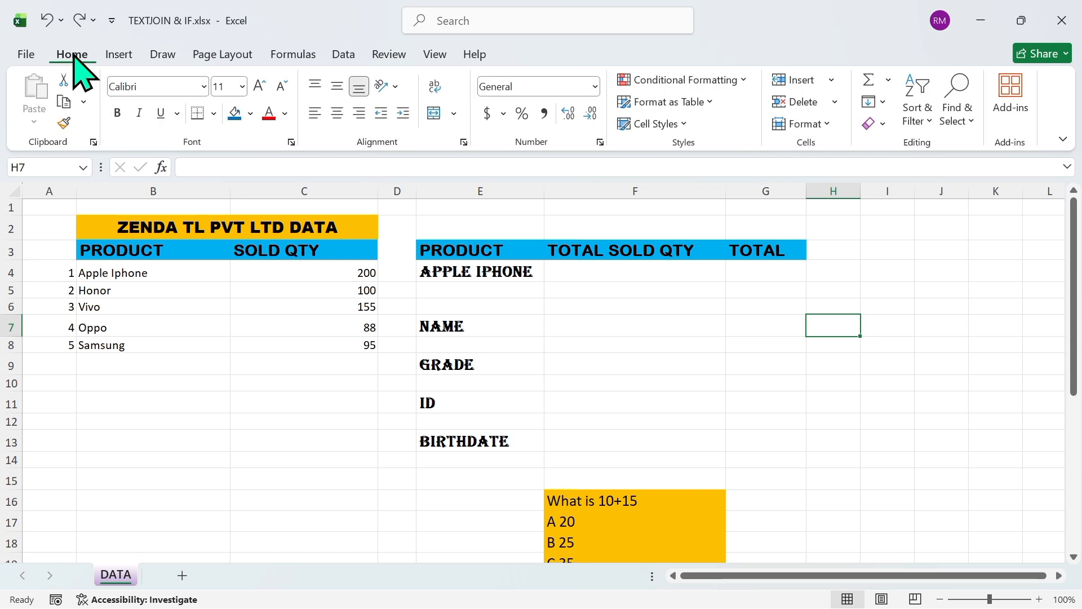
pyautogui.click(339, 58)
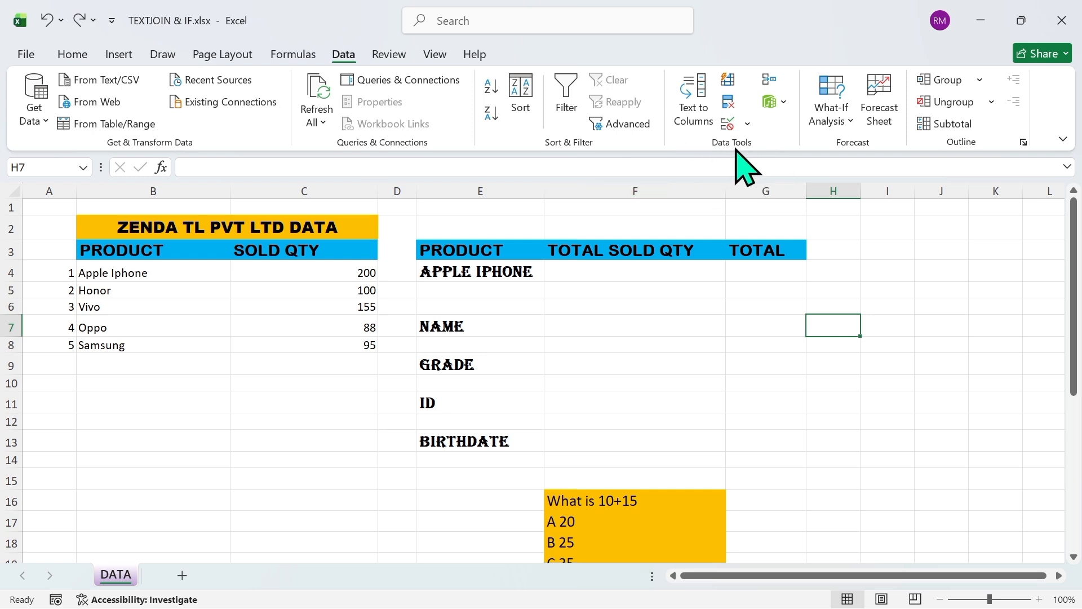
pyautogui.click(748, 124)
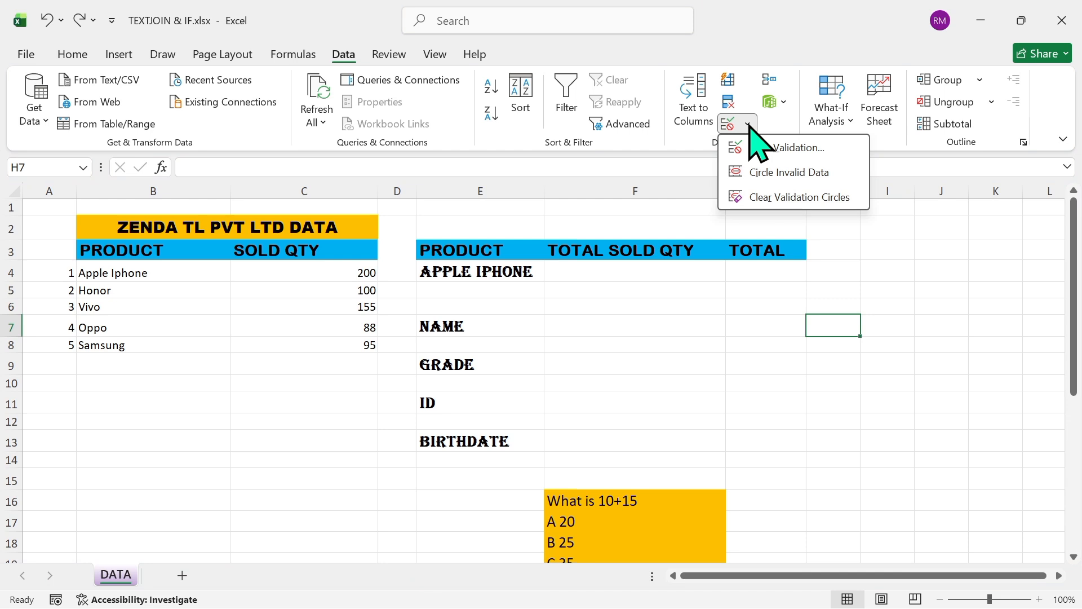
# Add a List data validation to the product cell E4, using B4:B8 as its source
pyautogui.click(527, 278)
pyautogui.click(512, 278)
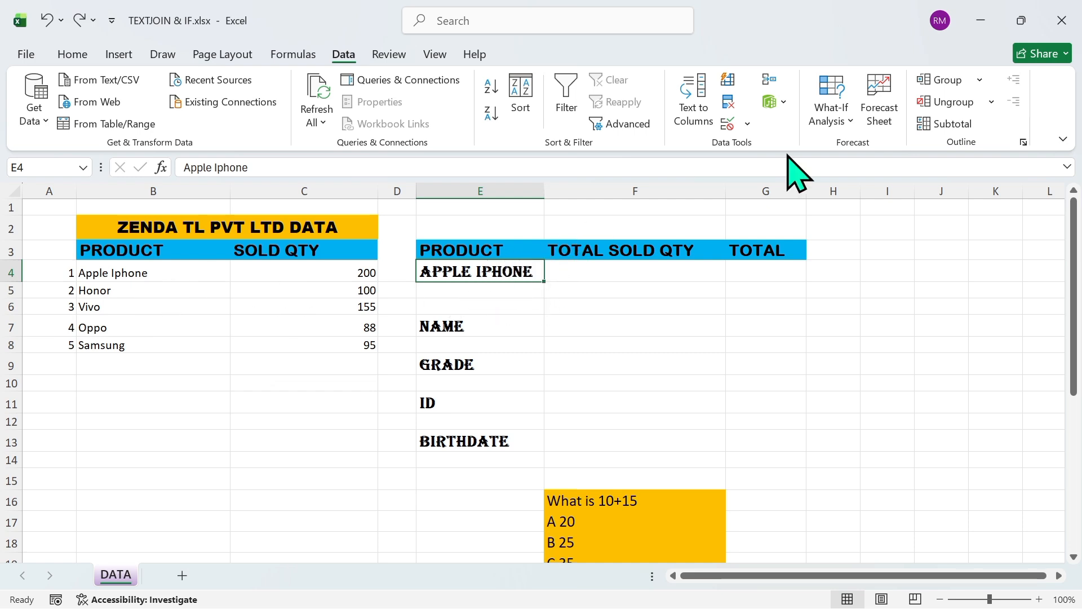
pyautogui.click(748, 125)
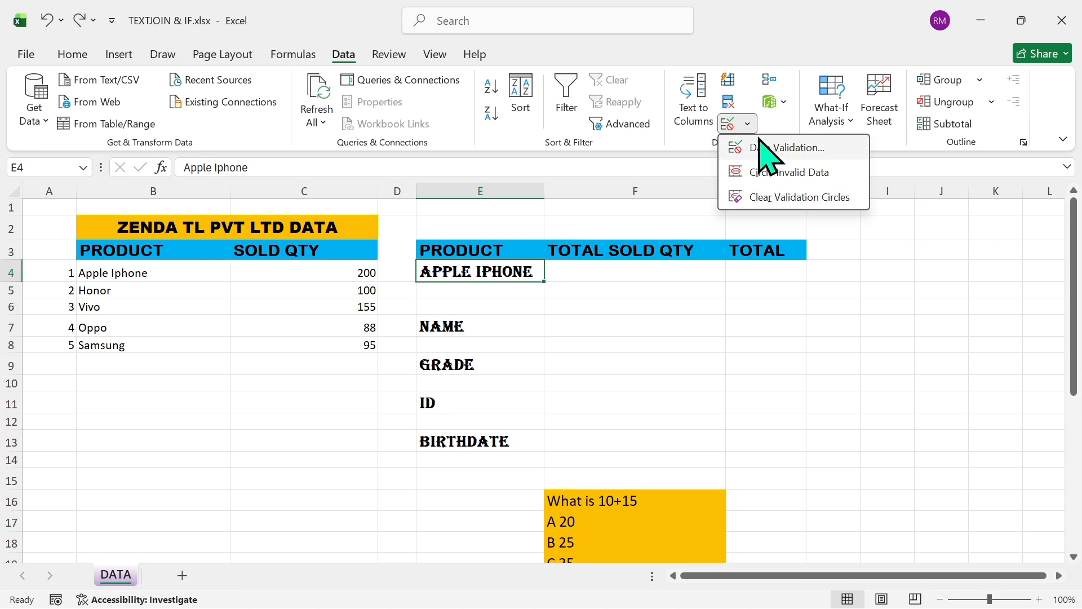
pyautogui.click(767, 148)
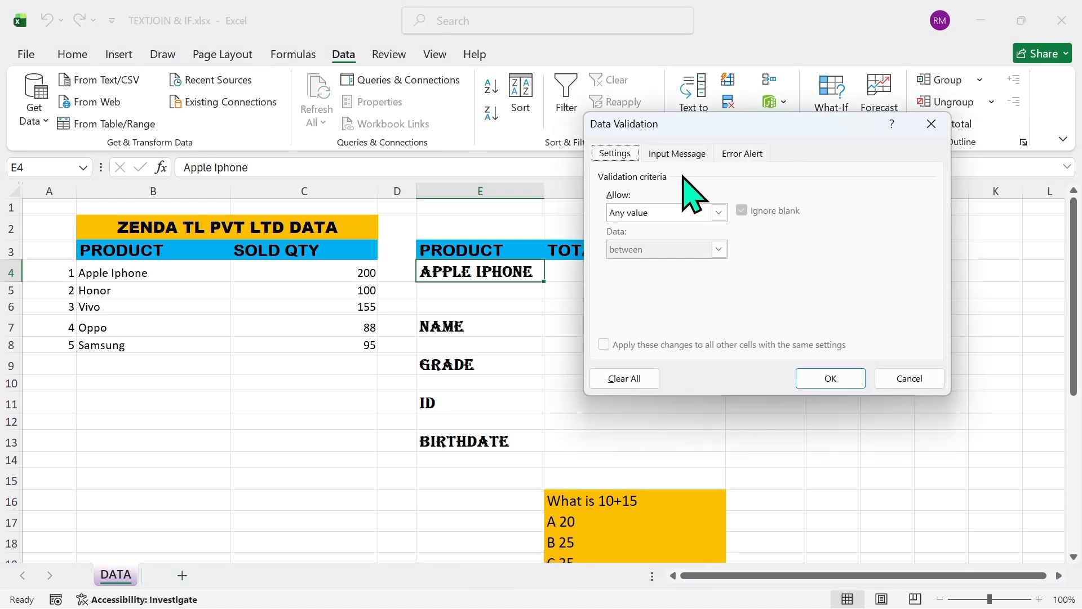
pyautogui.click(717, 213)
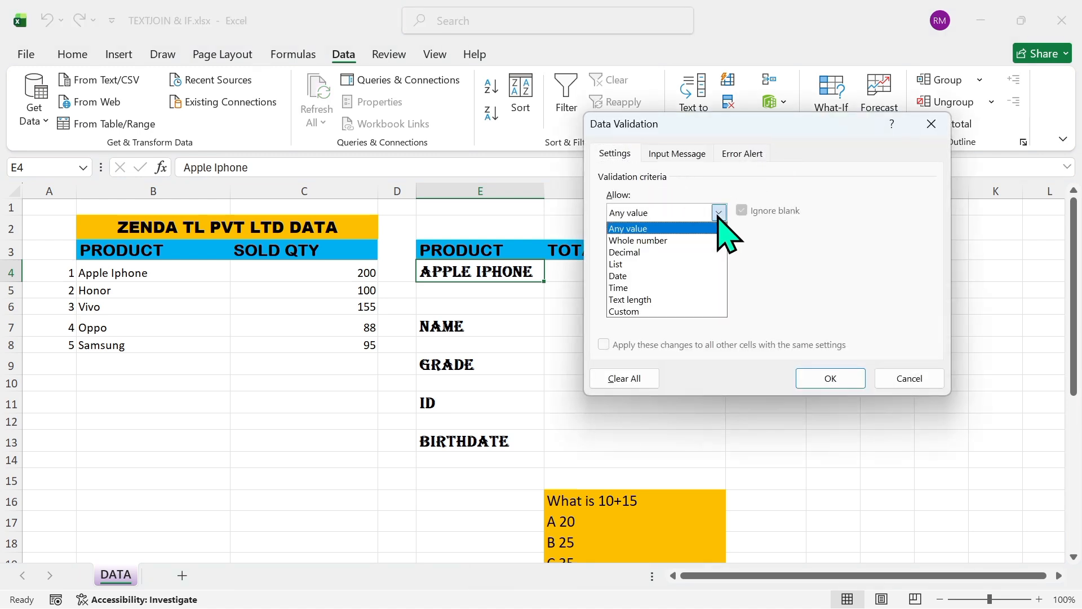
pyautogui.click(649, 265)
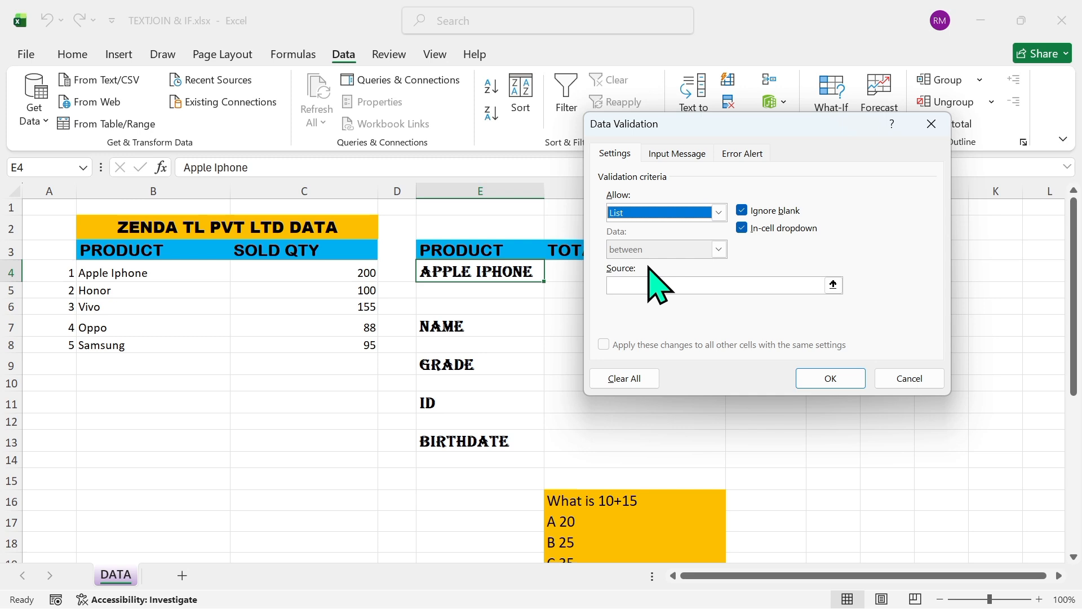
pyautogui.click(649, 284)
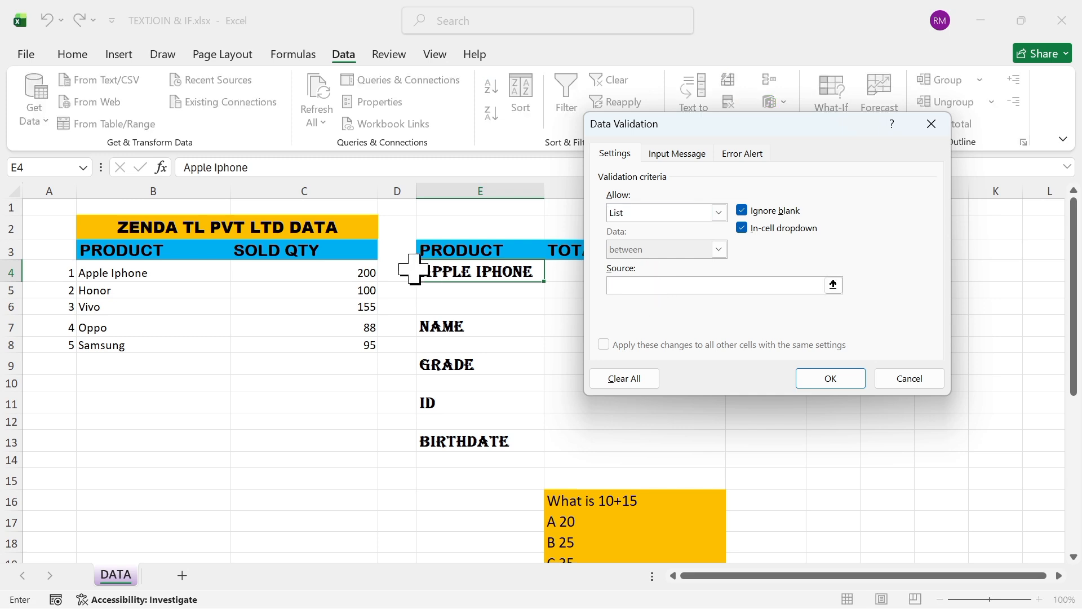
pyautogui.moveTo(138, 273); pyautogui.dragTo(137, 343)
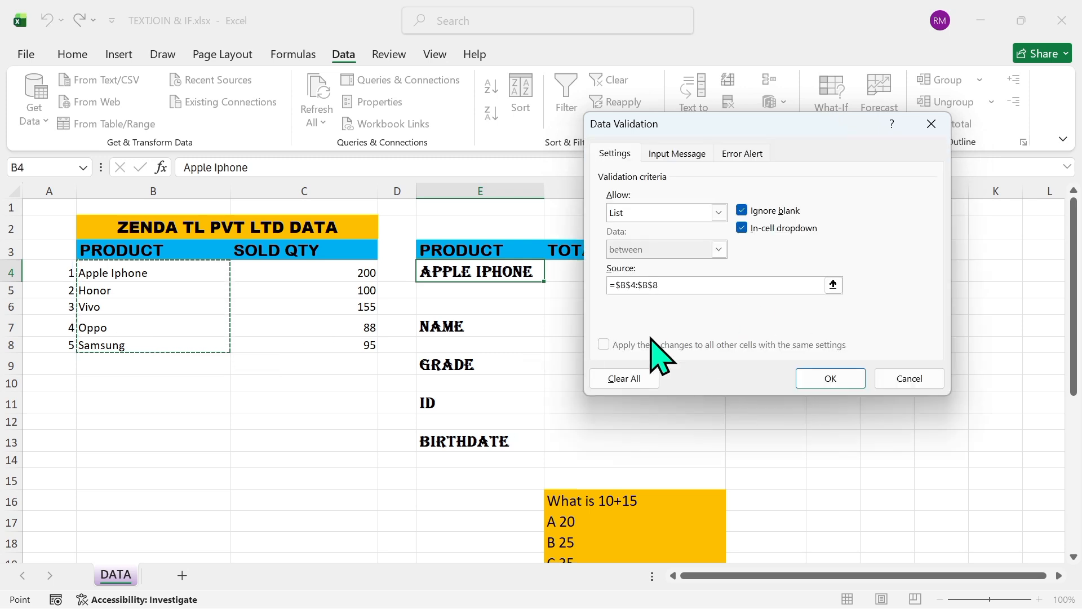
# Title the validation's input message PRODUCT
pyautogui.click(676, 155)
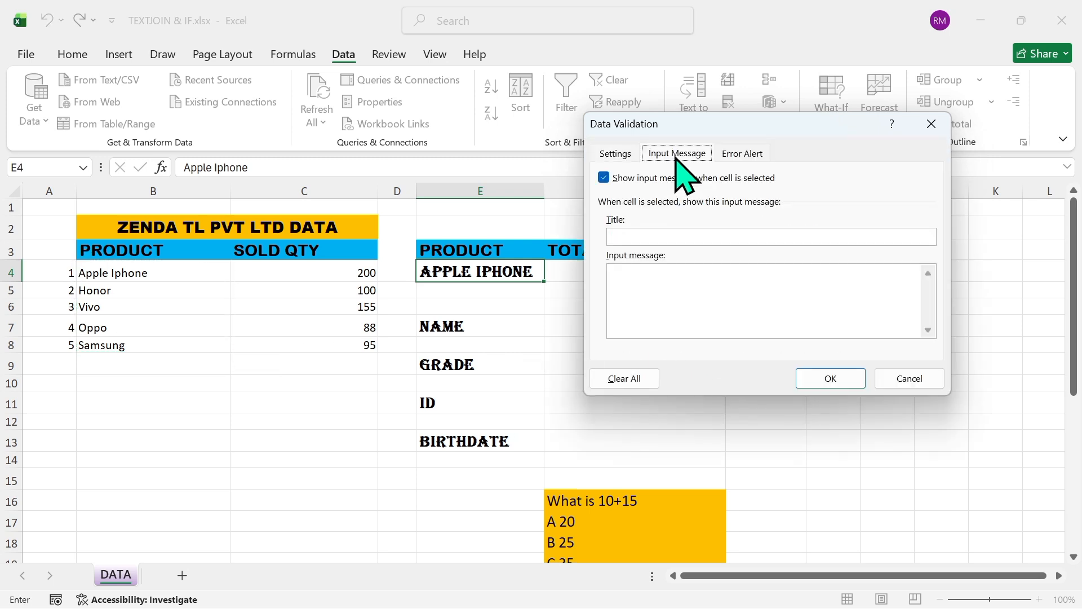
pyautogui.click(646, 239)
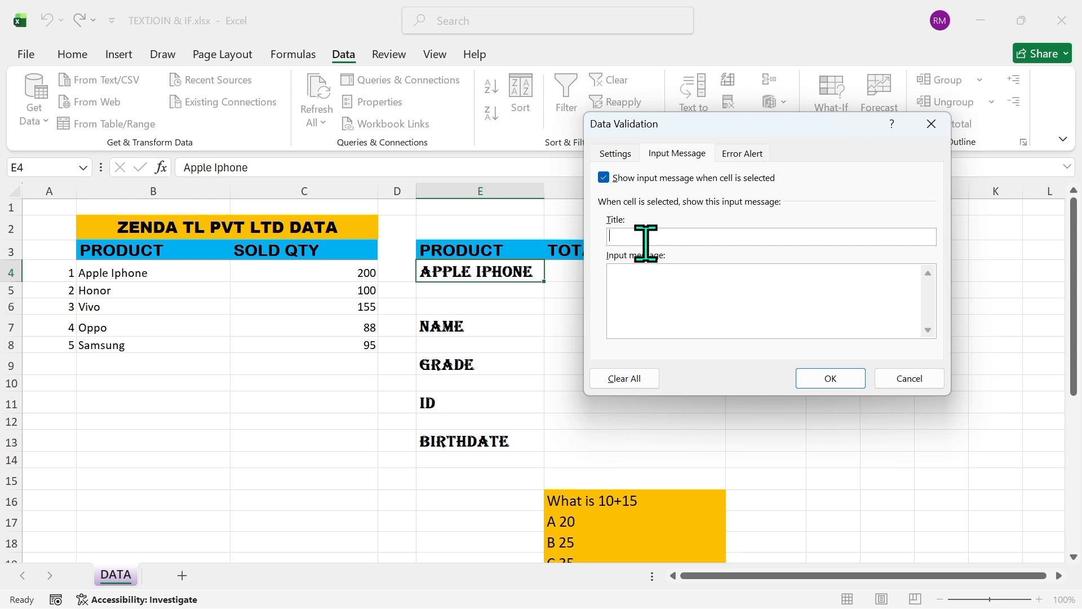
pyautogui.write('PRODUCTS')
pyautogui.press('BackSpace')
# Set the input message text to "ENTER THE CORRECT PRODUCT TYPE"
pyautogui.click(639, 287)
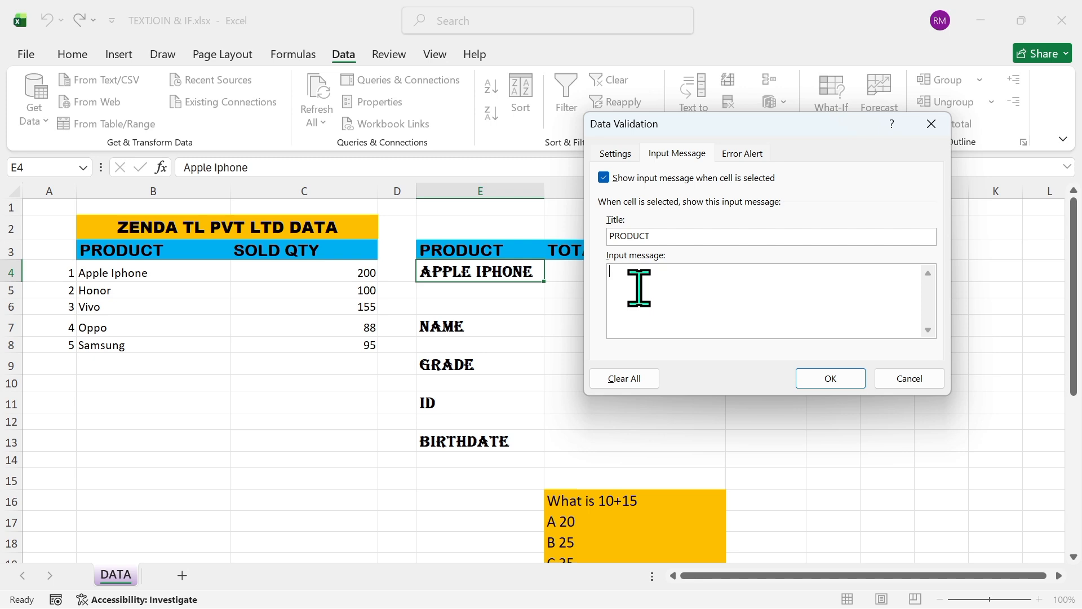
pyautogui.write('ENTER THE COR')
pyautogui.write('ECT')
pyautogui.press('BackSpace')
pyautogui.press('BackSpace')
pyautogui.press('BackSpace')
pyautogui.write('RECT PRODUCT TYPE')
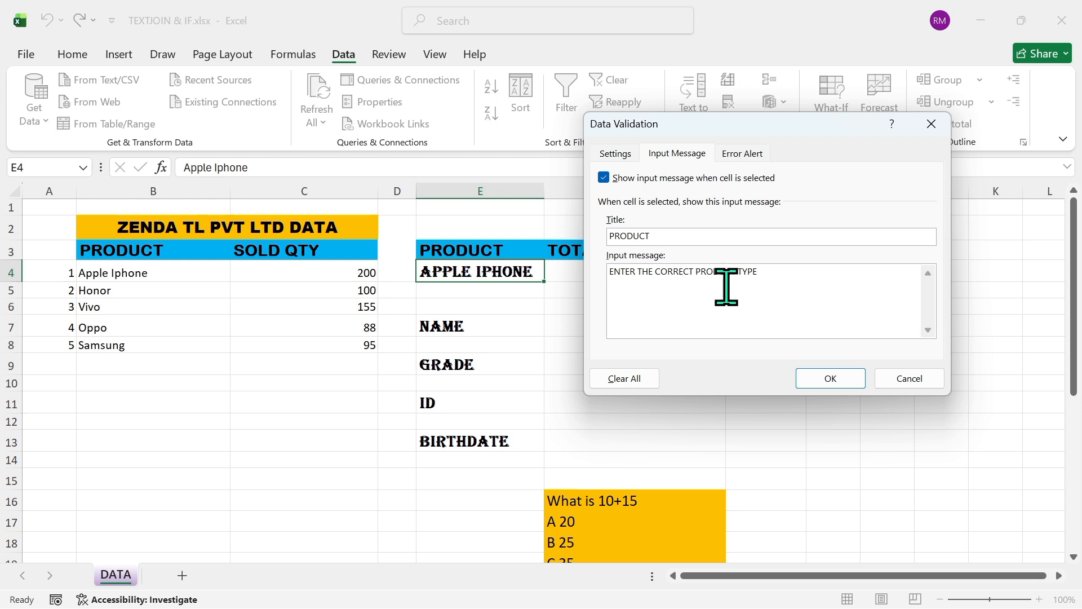
# Set the validation's error alert style to Warning and its title to PRODUCTS
pyautogui.click(746, 152)
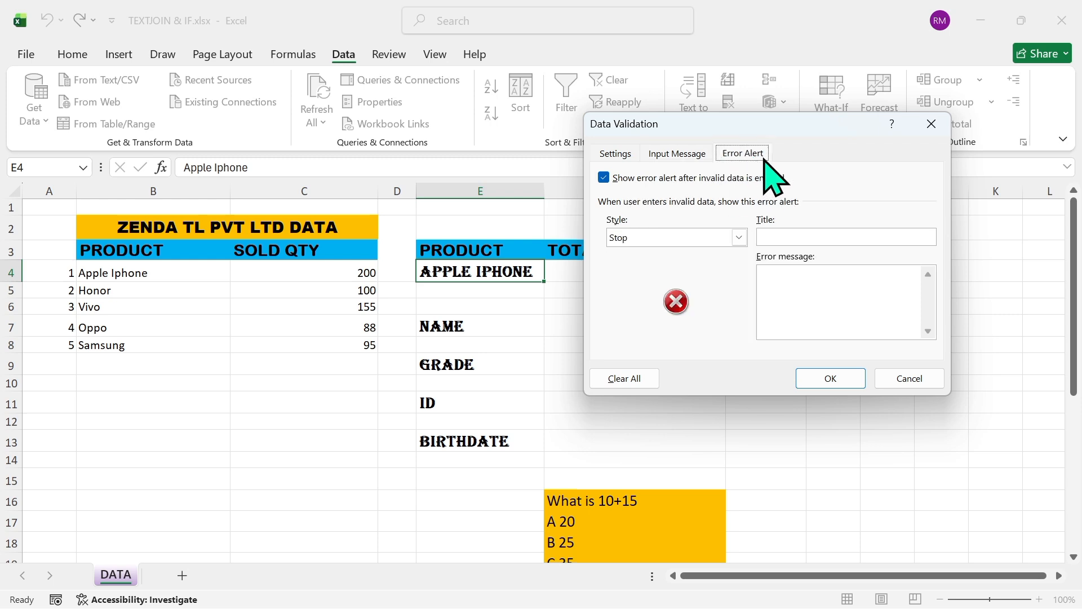
pyautogui.click(740, 238)
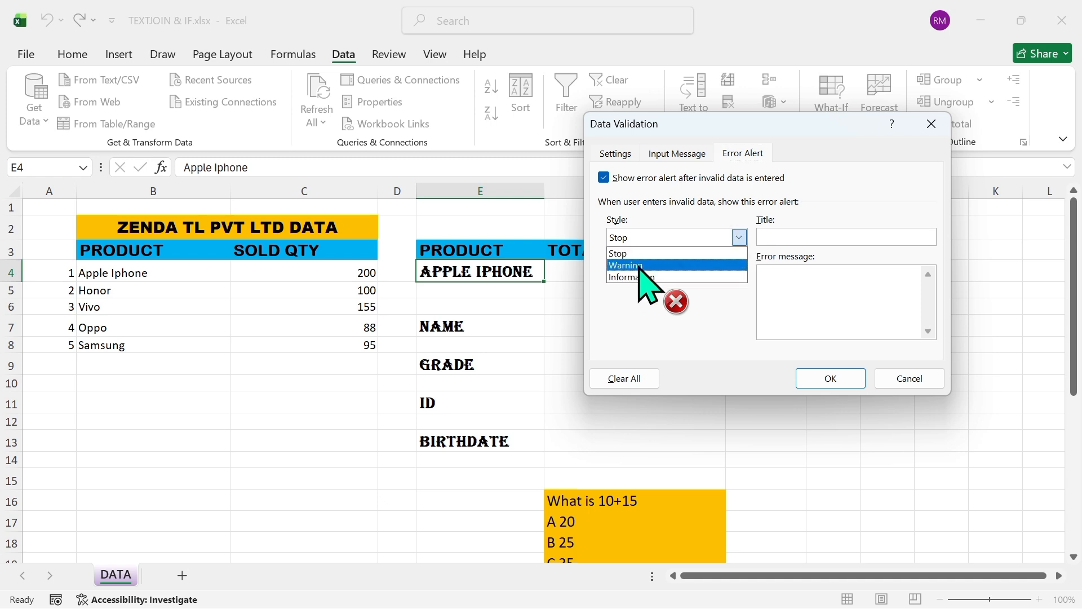
pyautogui.click(643, 265)
pyautogui.click(740, 238)
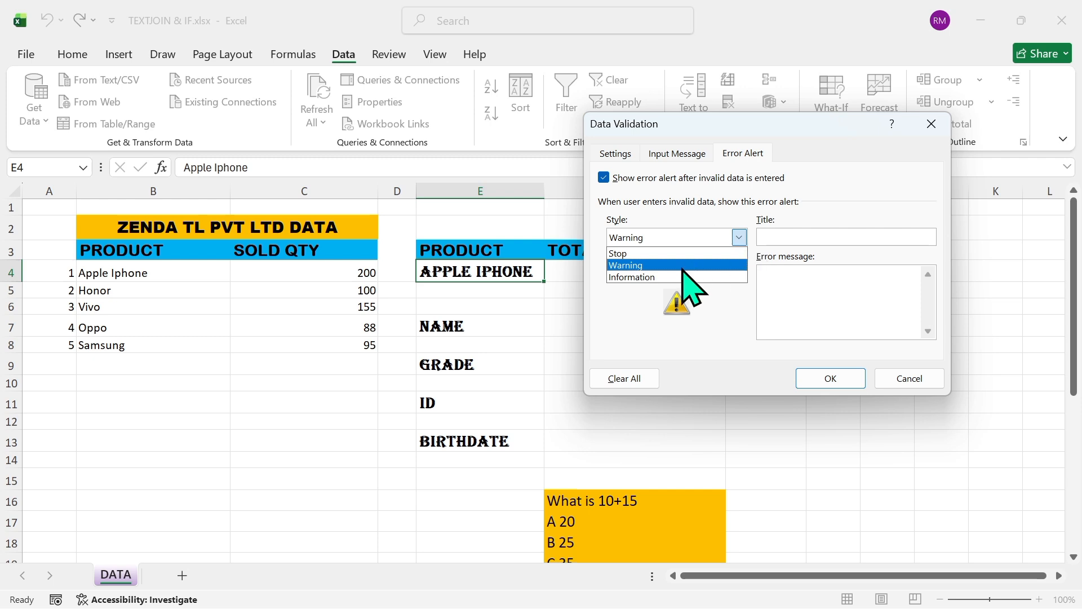
pyautogui.click(684, 278)
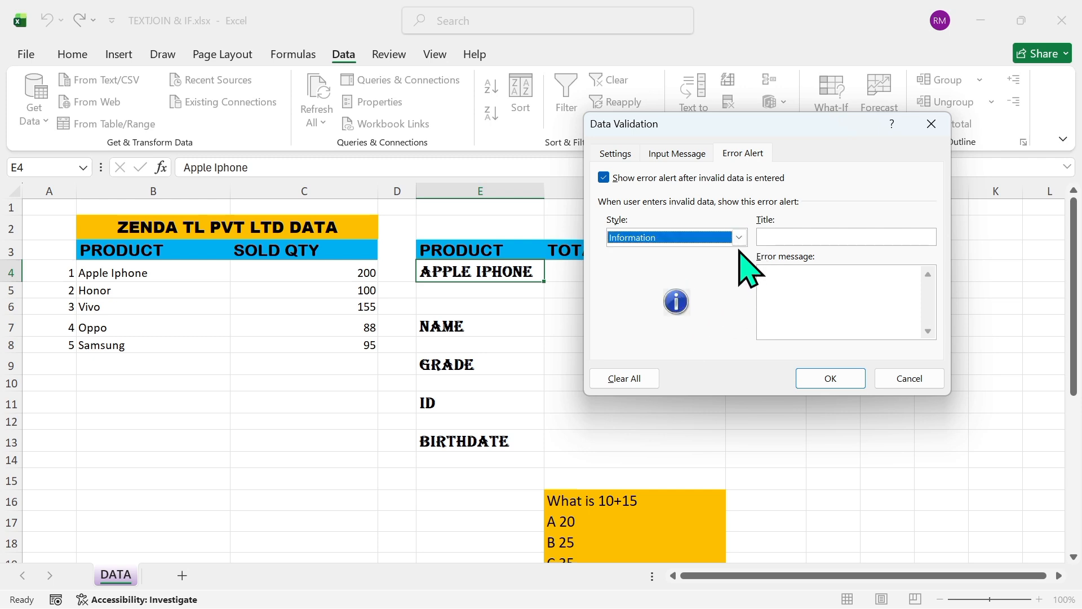
pyautogui.click(739, 238)
pyautogui.click(667, 265)
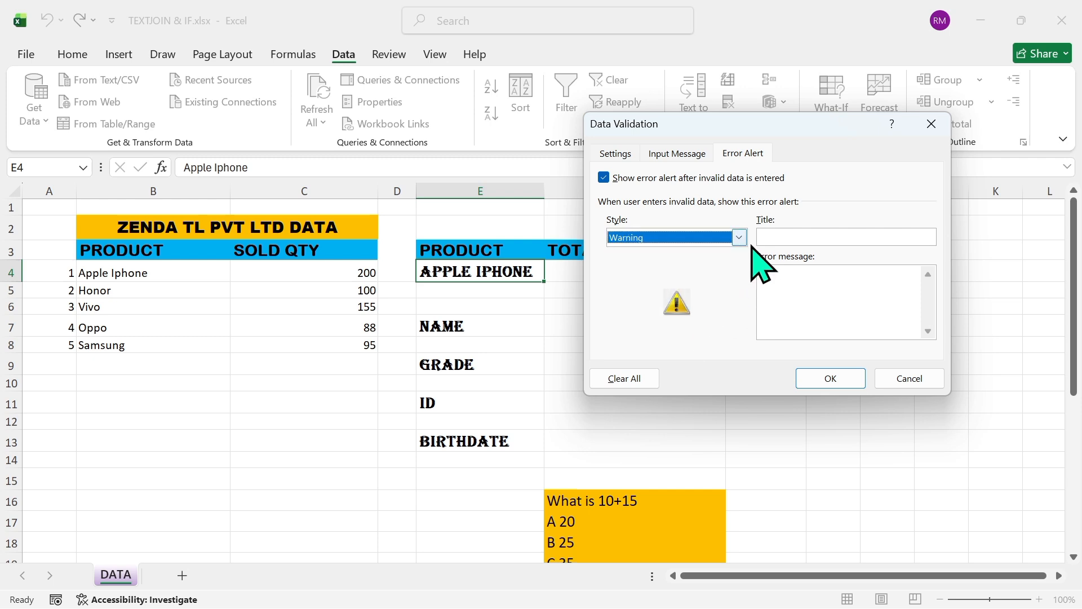
pyautogui.click(781, 237)
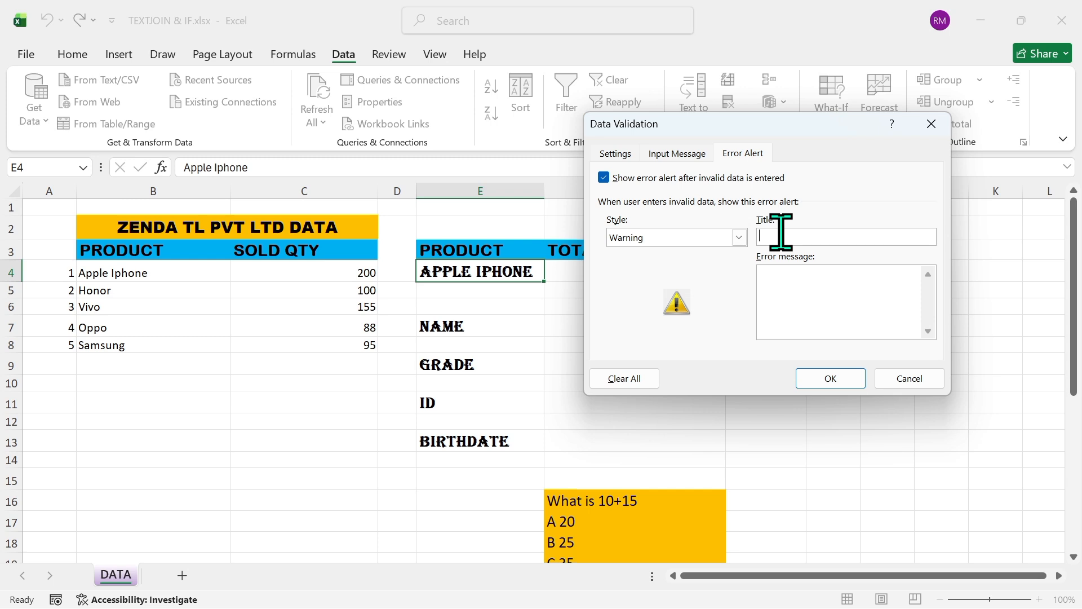
pyautogui.write('PRODUCTS')
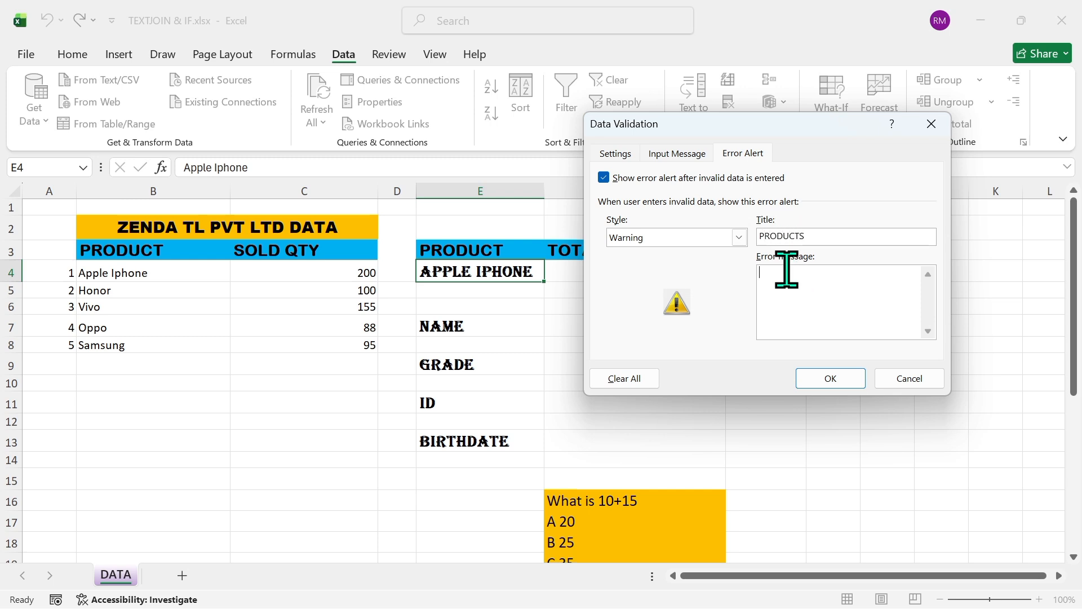
# Enter the error message "You have enetred incorrect product type" and apply the validation to cell E4
pyautogui.click(783, 273)
pyautogui.write('Yo')
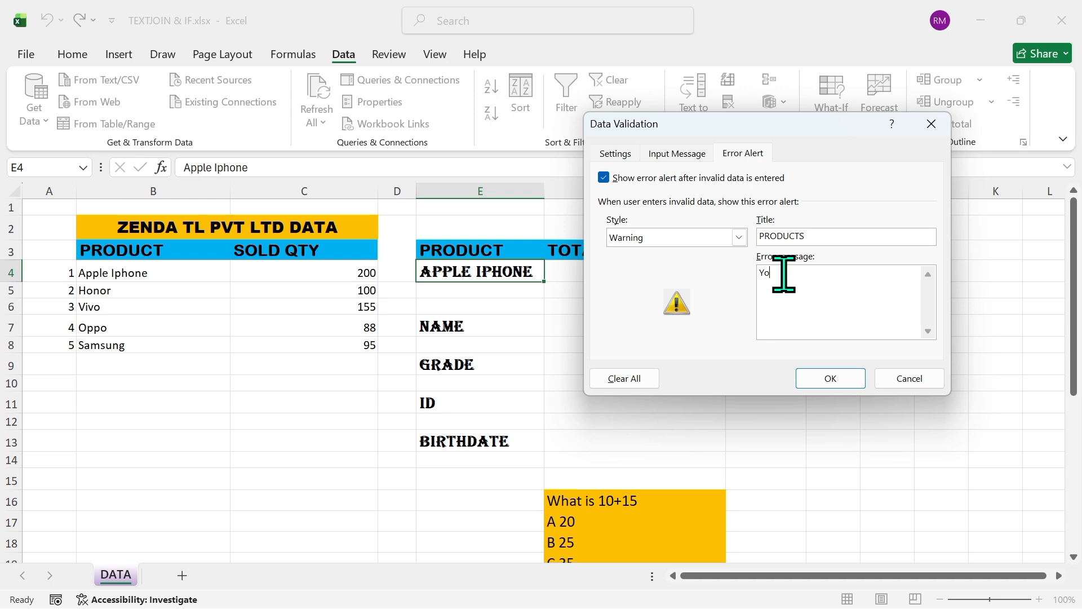
pyautogui.write('u have enetred incorrect product type')
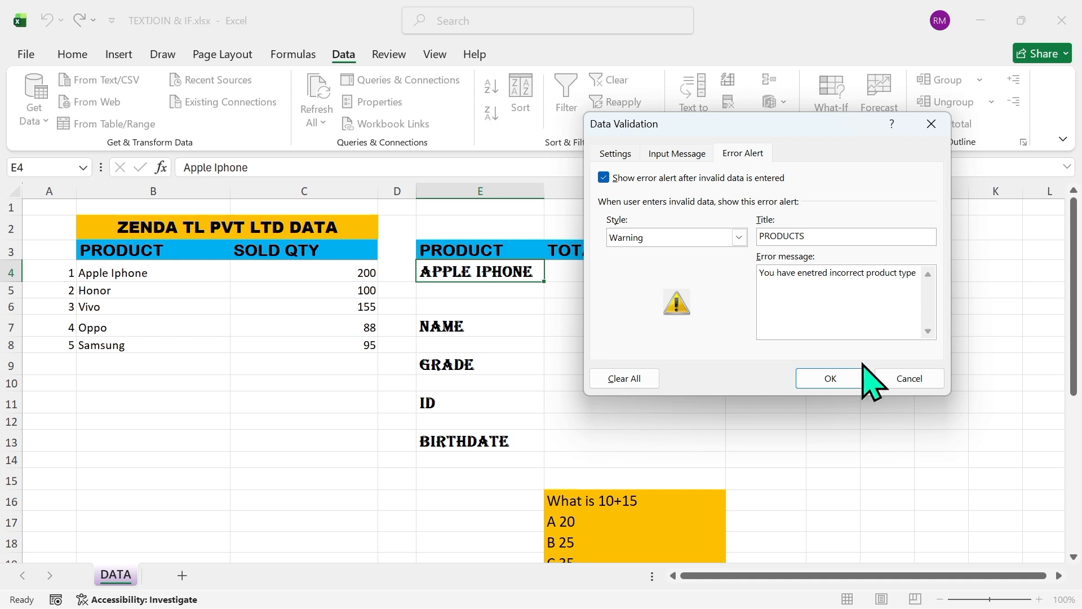
pyautogui.click(824, 379)
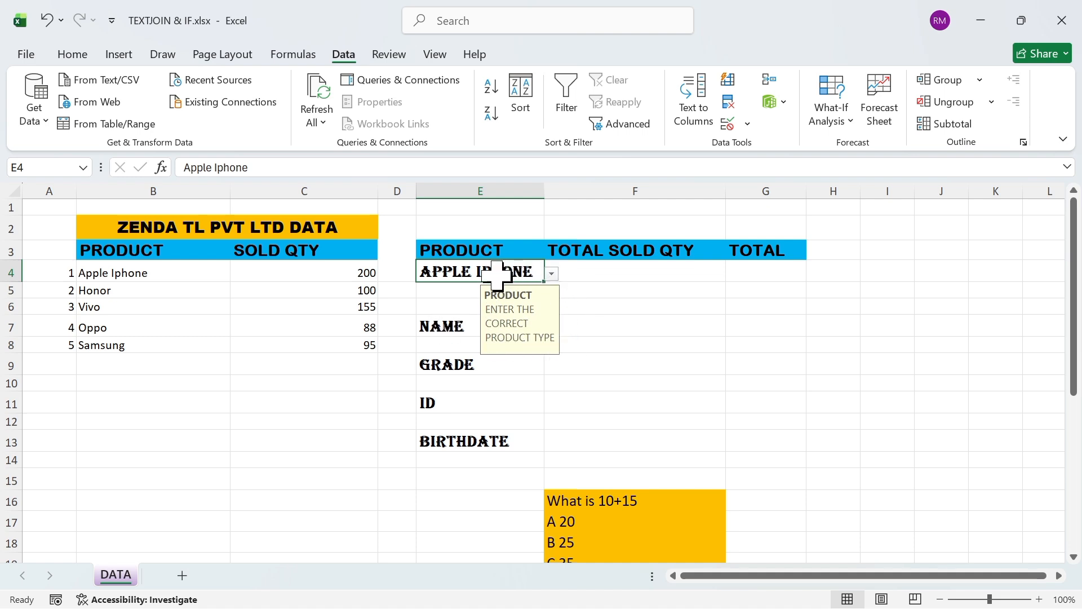
# Try out the product list in cell E4 by choosing Honor and, after that, Oppo
pyautogui.click(552, 275)
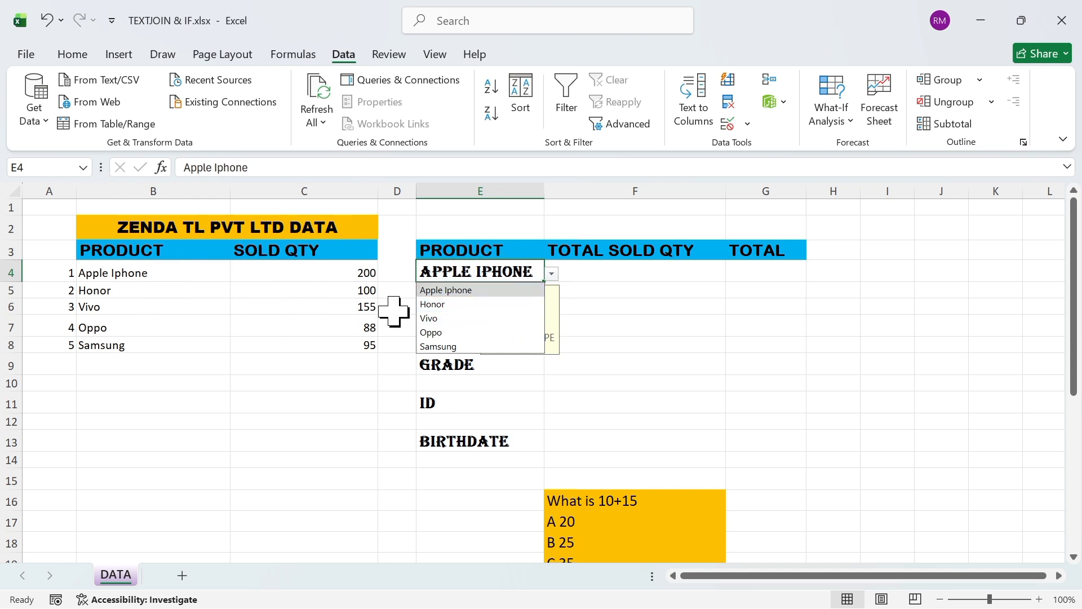
pyautogui.click(446, 304)
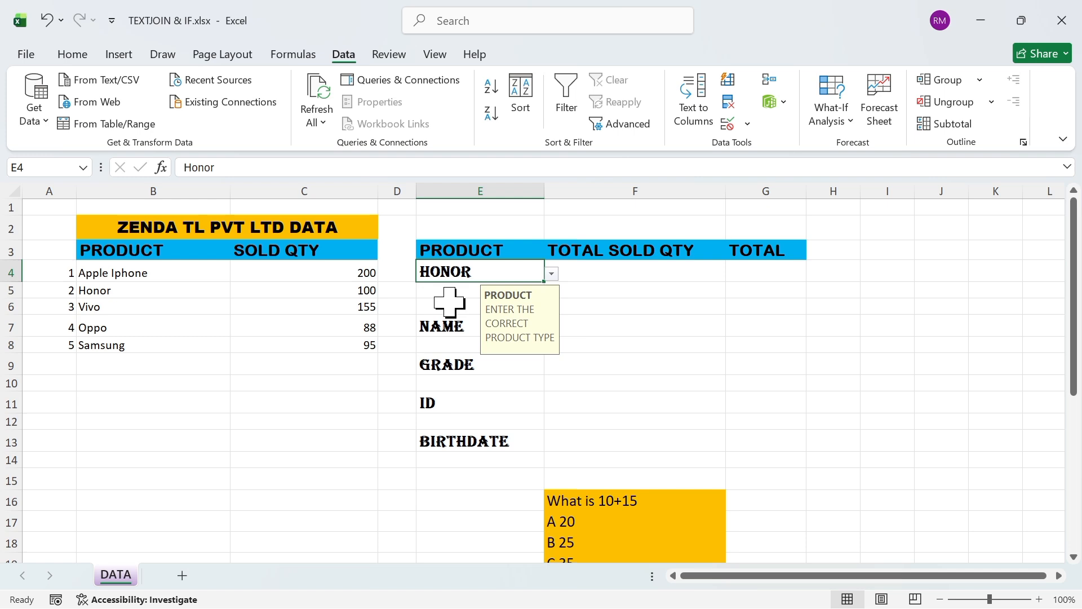
pyautogui.click(558, 272)
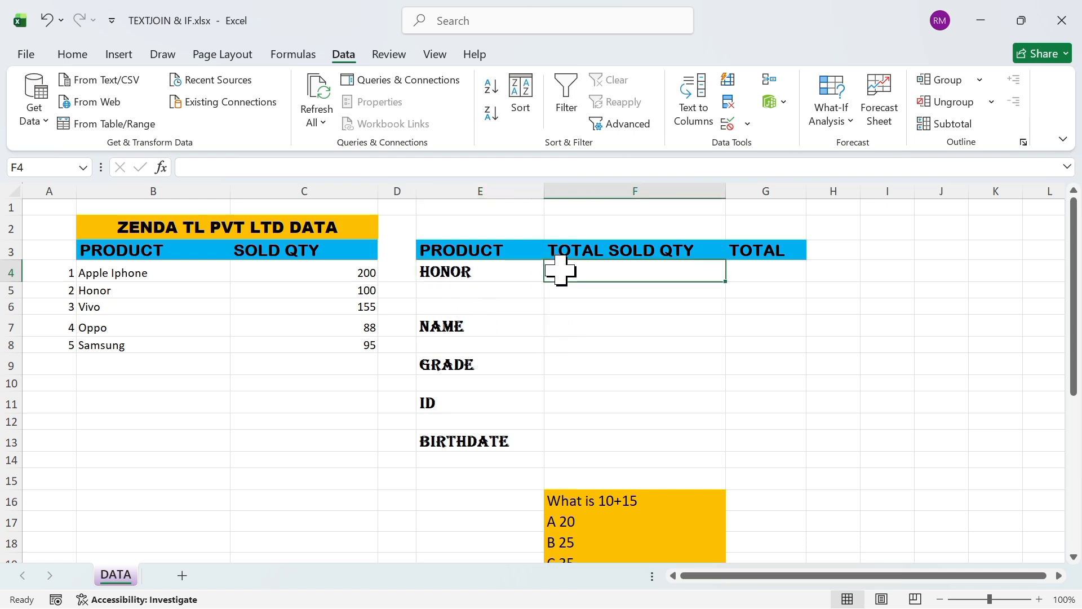
pyautogui.click(511, 274)
pyautogui.click(552, 275)
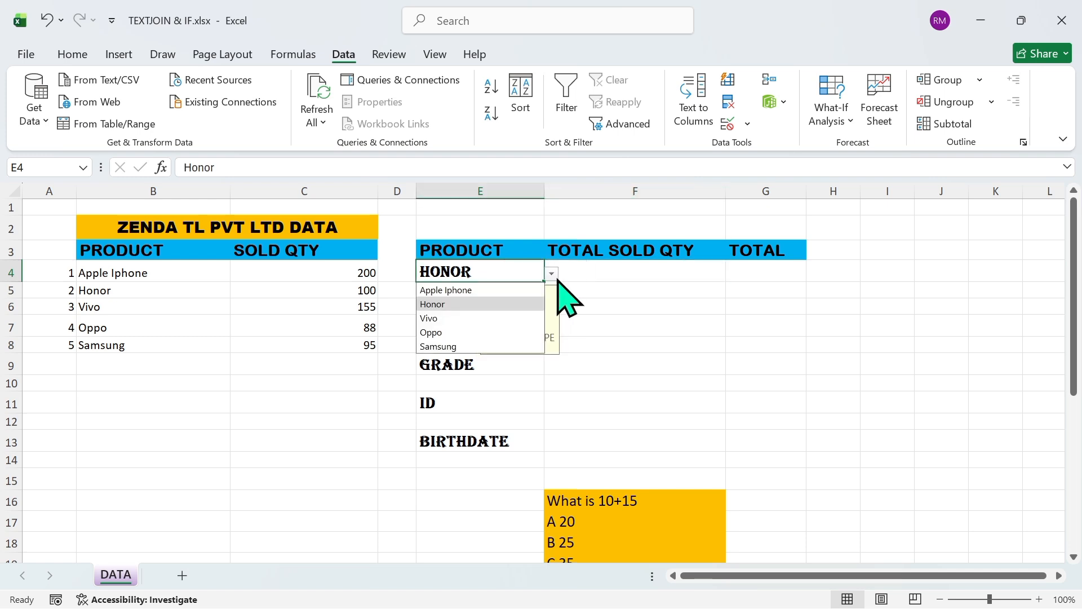
pyautogui.click(457, 334)
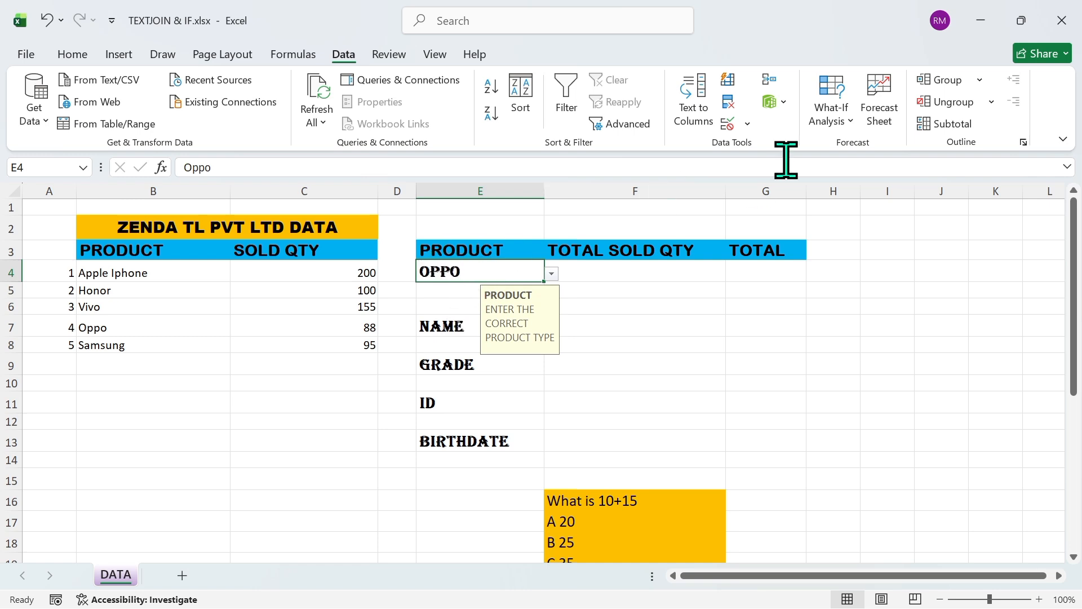
# Turn off the in-cell dropdown in the data validation of cell E4
pyautogui.click(750, 125)
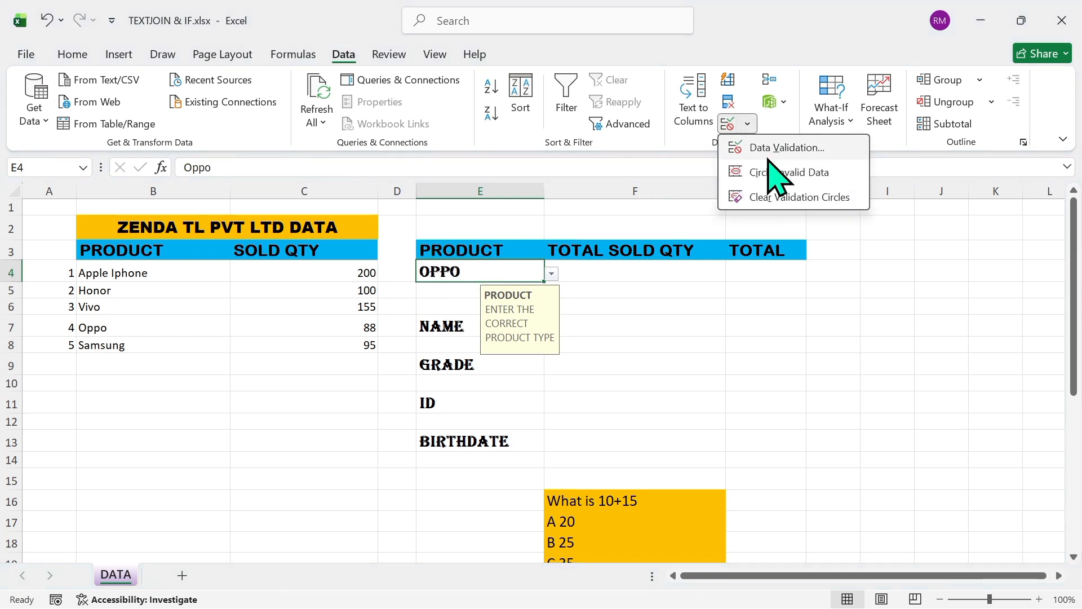
pyautogui.click(767, 148)
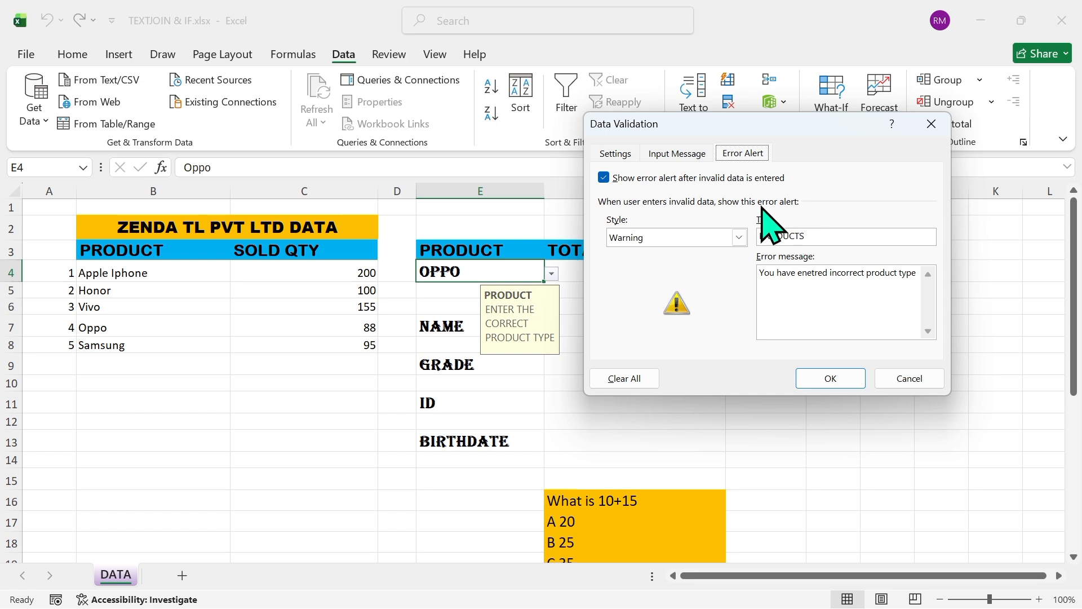
pyautogui.click(618, 157)
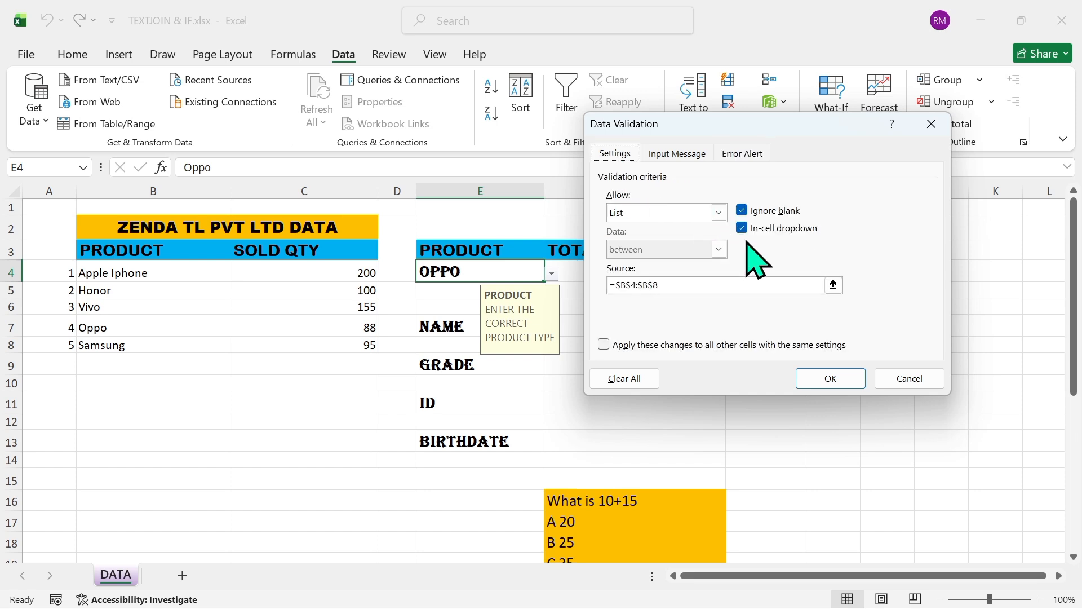
pyautogui.click(742, 228)
pyautogui.click(831, 379)
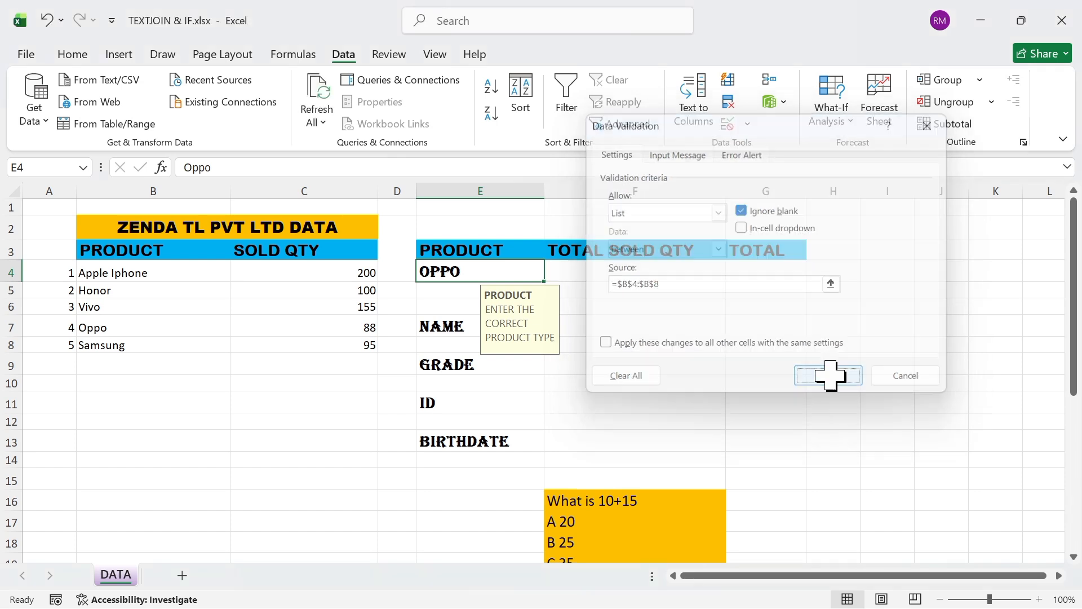
# Test the validation of cell E4 by entering HP, and dismiss the alert without accepting the entry
pyautogui.press('BackSpace')
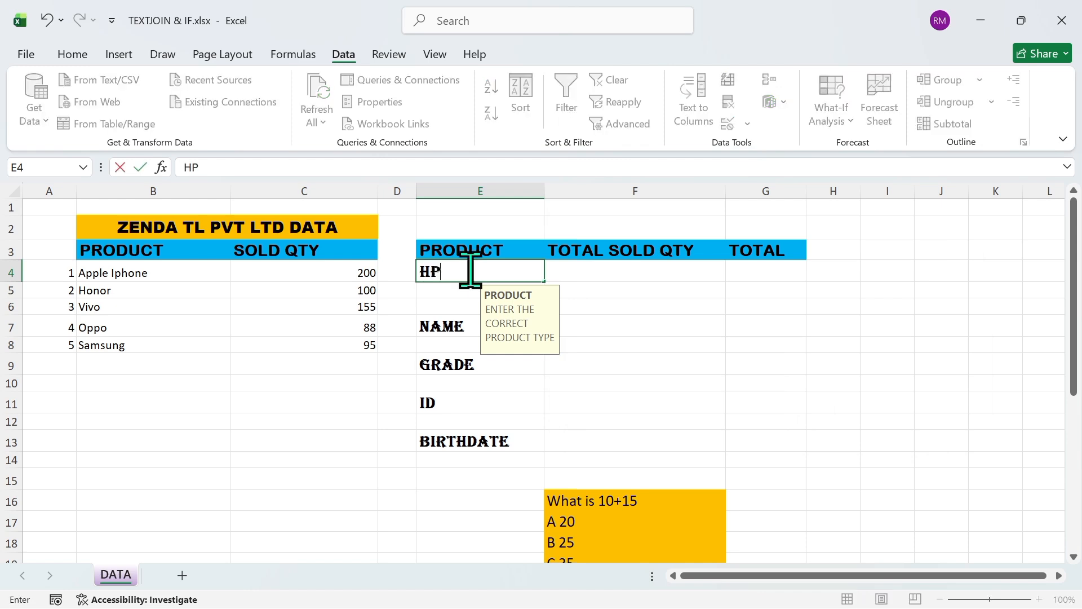
pyautogui.press('Return')
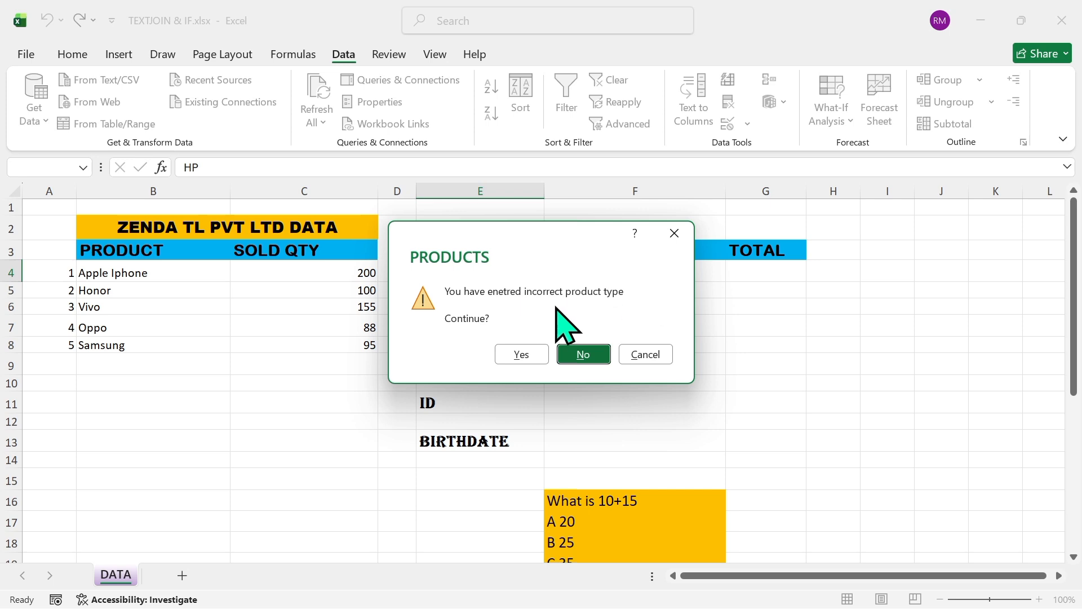
pyautogui.click(685, 232)
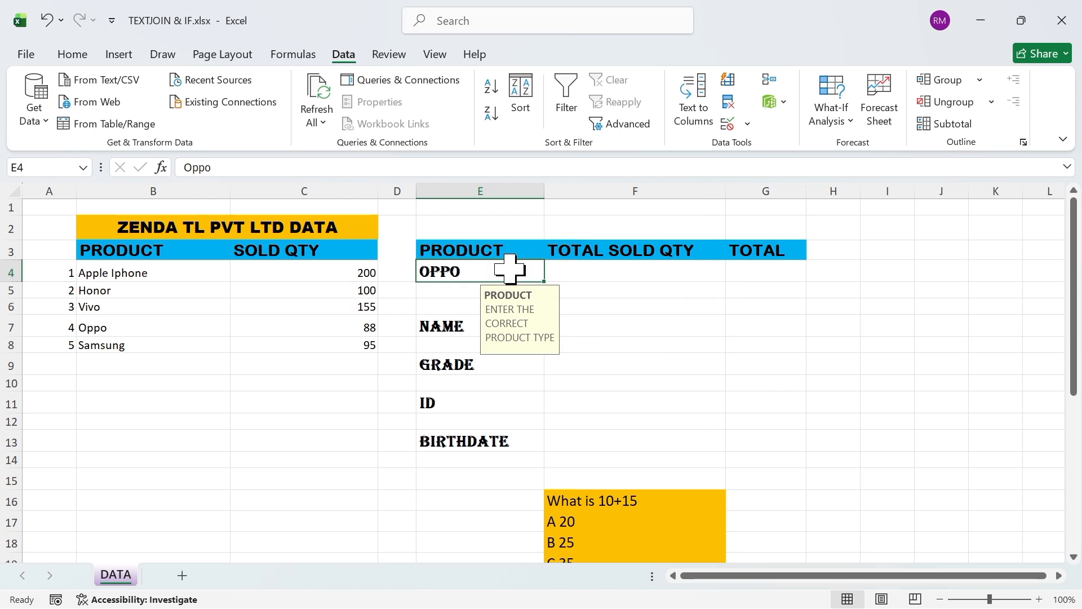
# Turn the in-cell dropdown back on in the data validation of cell E4
pyautogui.click(746, 123)
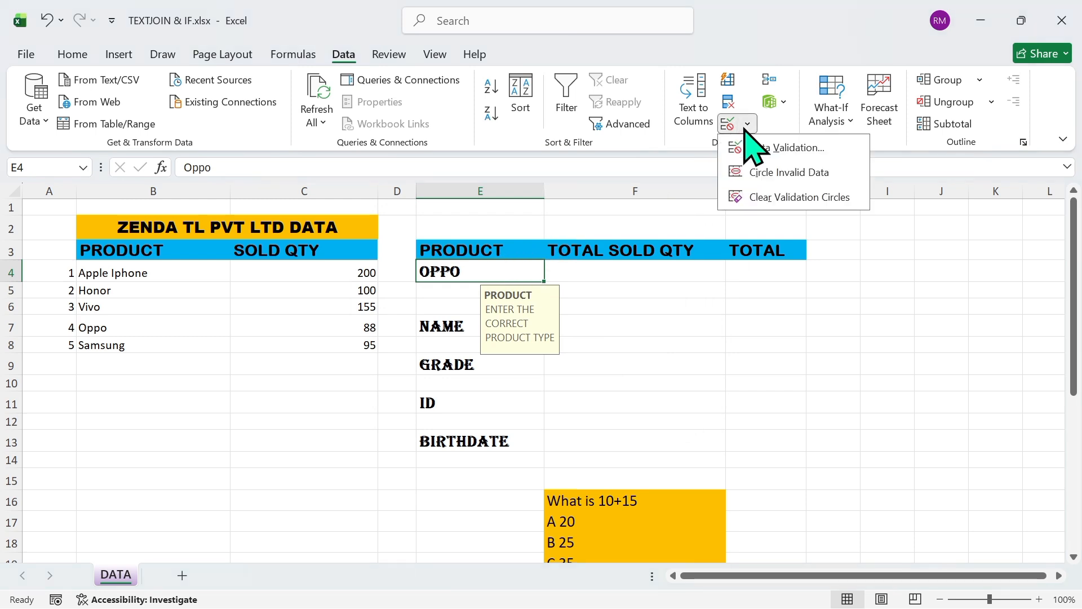
pyautogui.click(758, 148)
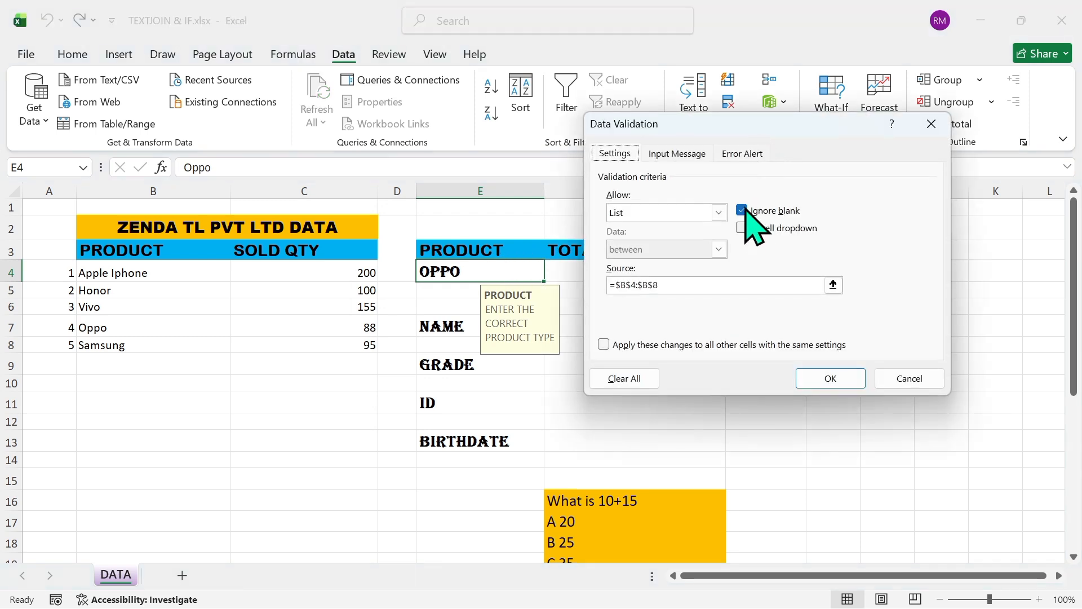
pyautogui.click(837, 380)
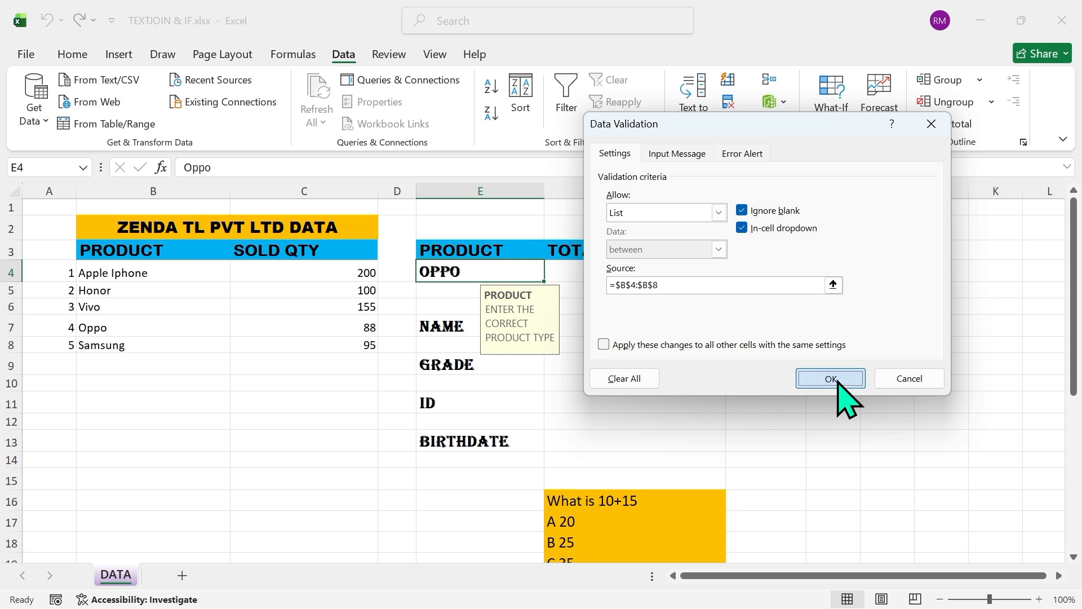
# Add a list data validation with the source A,B,C,D to the quiz answer cell F24
pyautogui.click(1073, 544)
pyautogui.click(1074, 192)
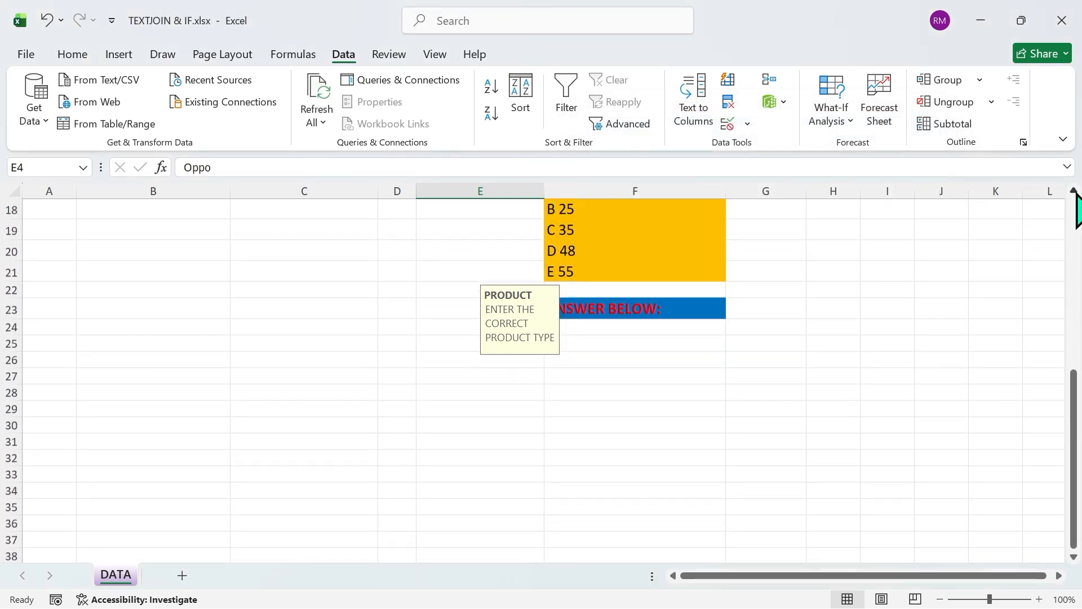
pyautogui.click(1074, 191)
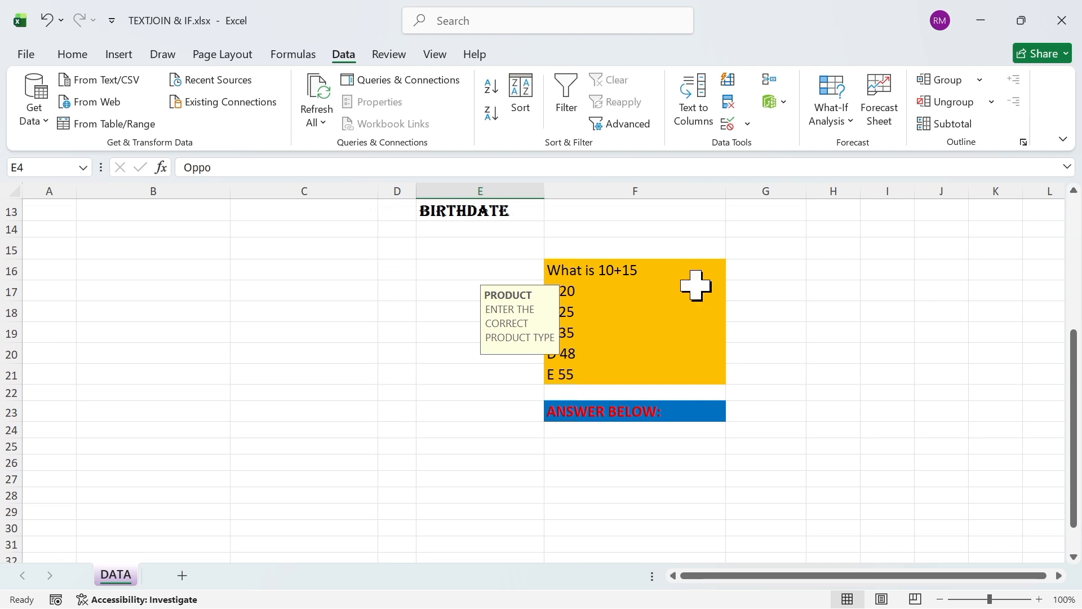
pyautogui.click(583, 429)
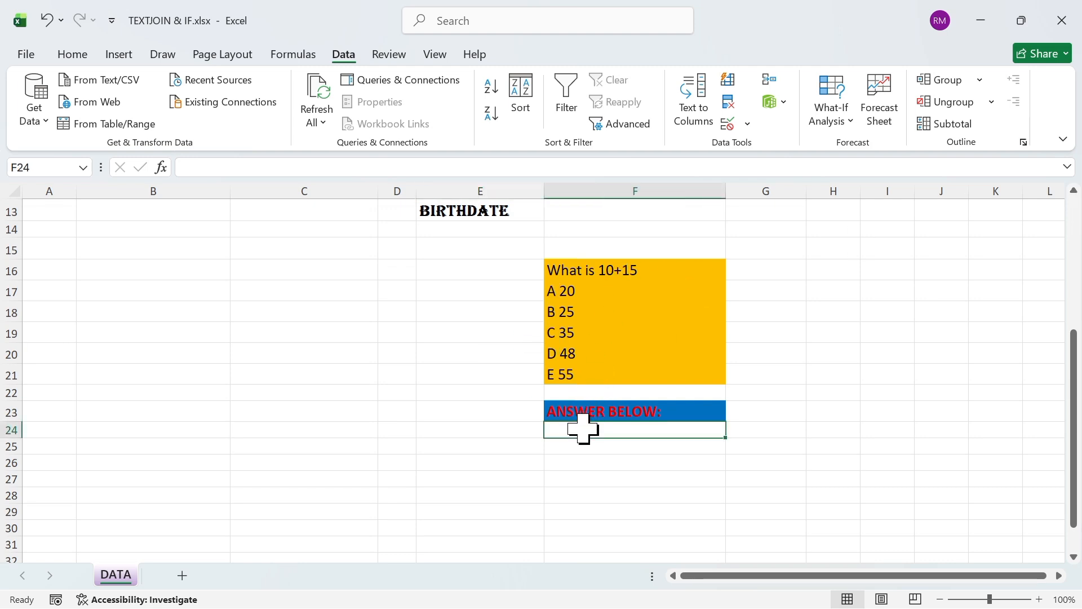
pyautogui.click(750, 128)
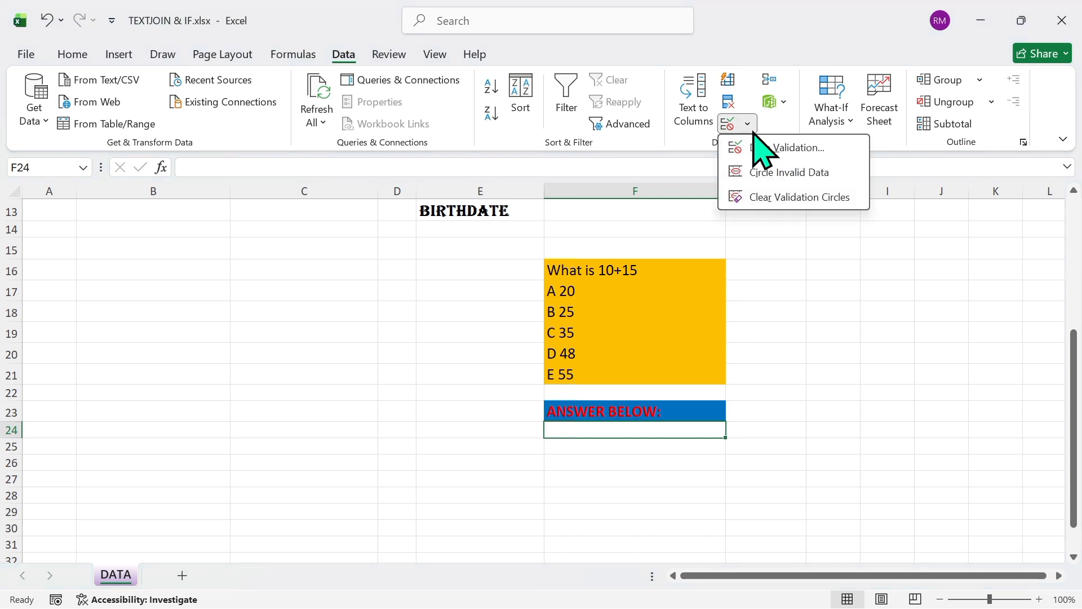
pyautogui.click(763, 149)
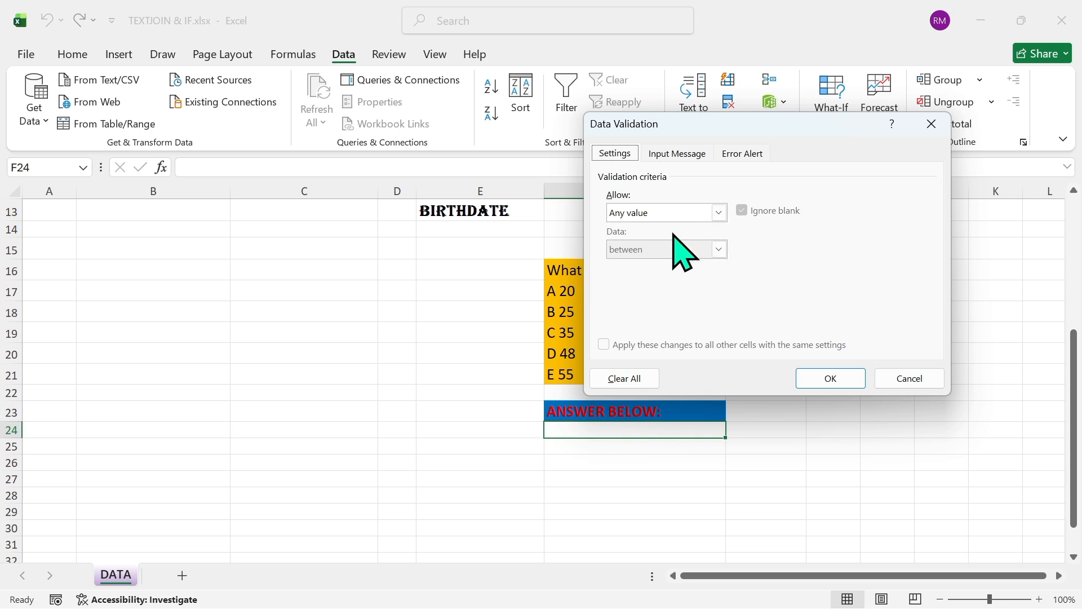
pyautogui.click(719, 213)
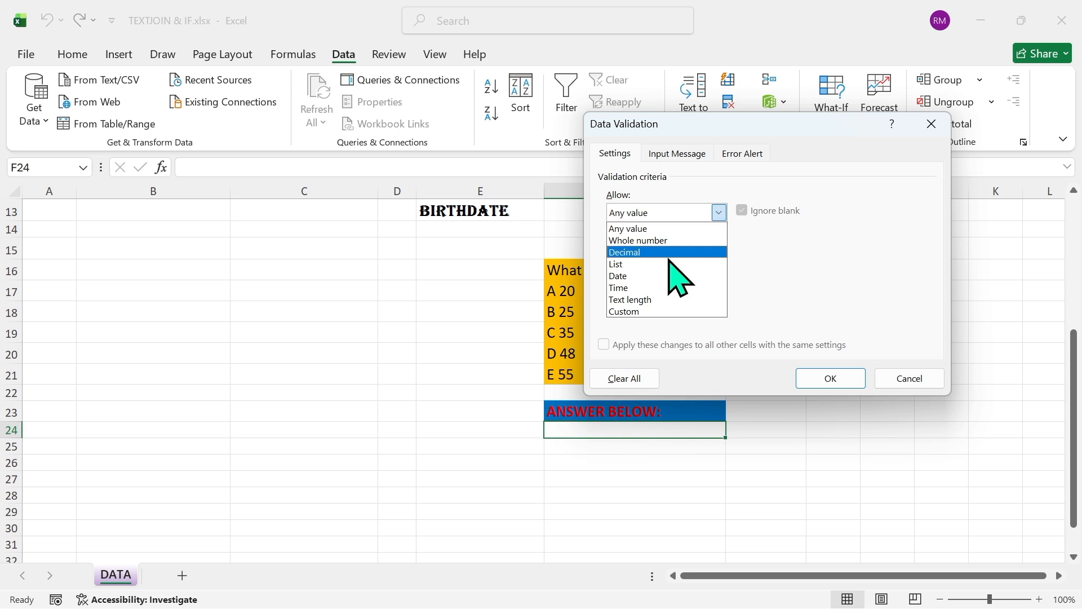
pyautogui.click(651, 263)
pyautogui.click(644, 285)
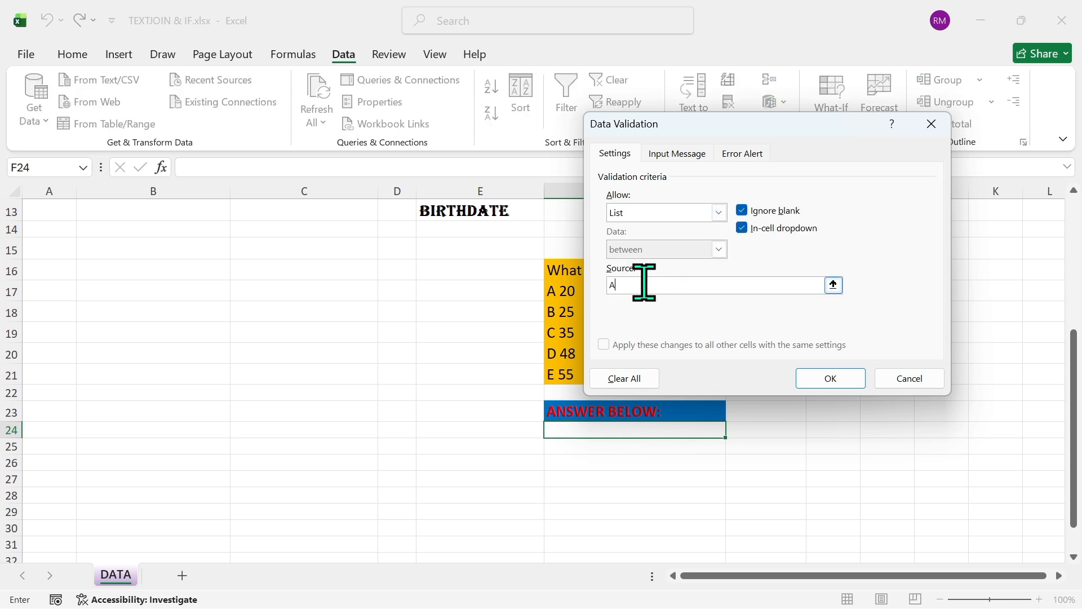
pyautogui.write('A,B,C,D')
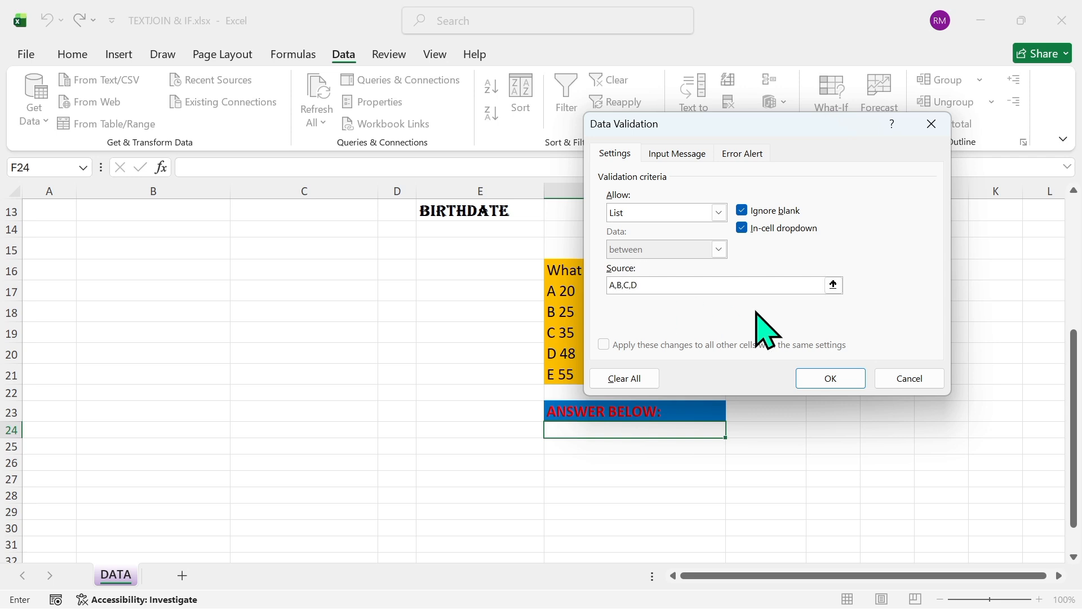
pyautogui.click(824, 377)
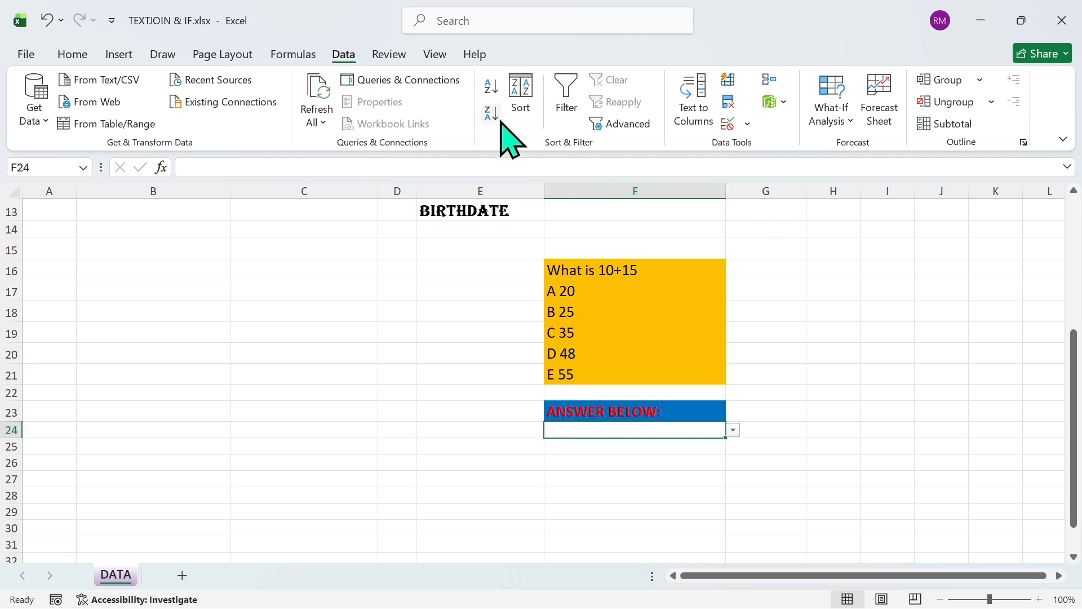
# Extend the list source in the validation of cell F24 to A,B,C,D,E
pyautogui.click(749, 126)
pyautogui.click(764, 154)
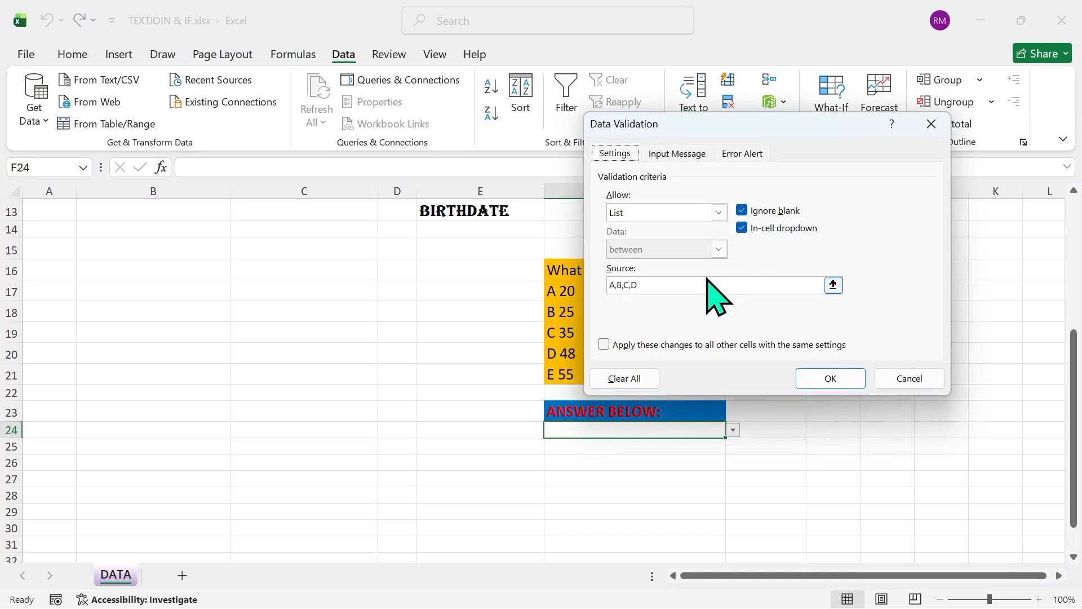
pyautogui.click(669, 282)
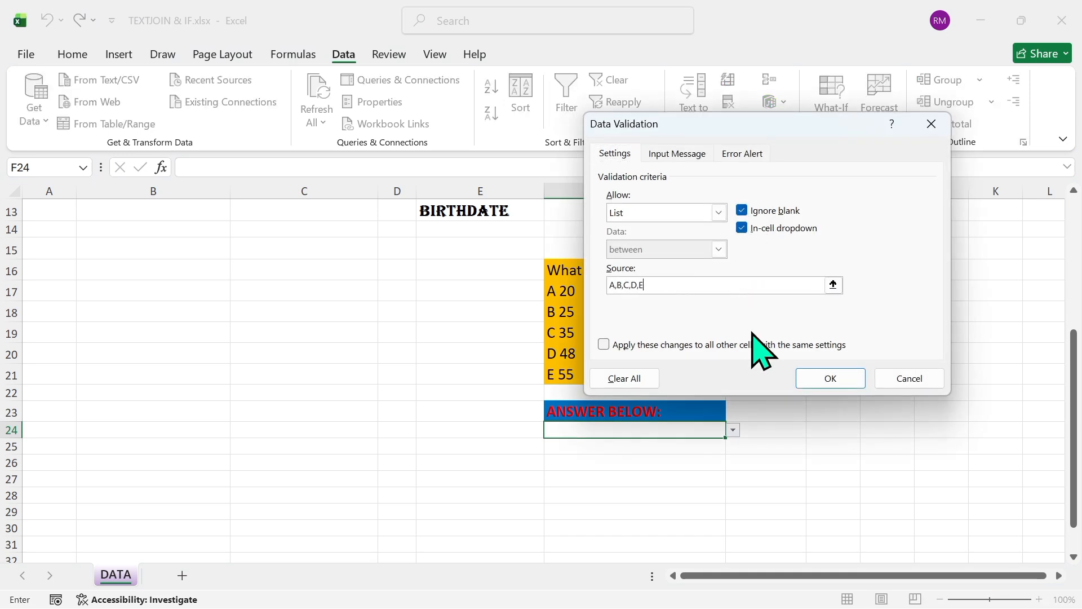
pyautogui.click(804, 378)
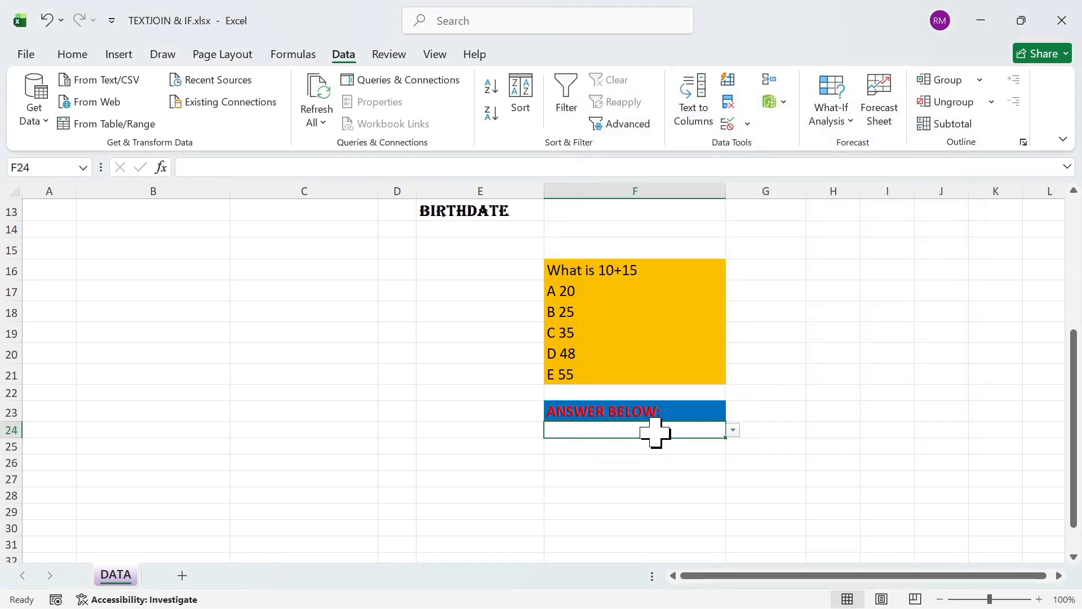
# Test the validation of answer cell F24 by entering F, and dismiss the error alert
pyautogui.write('F')
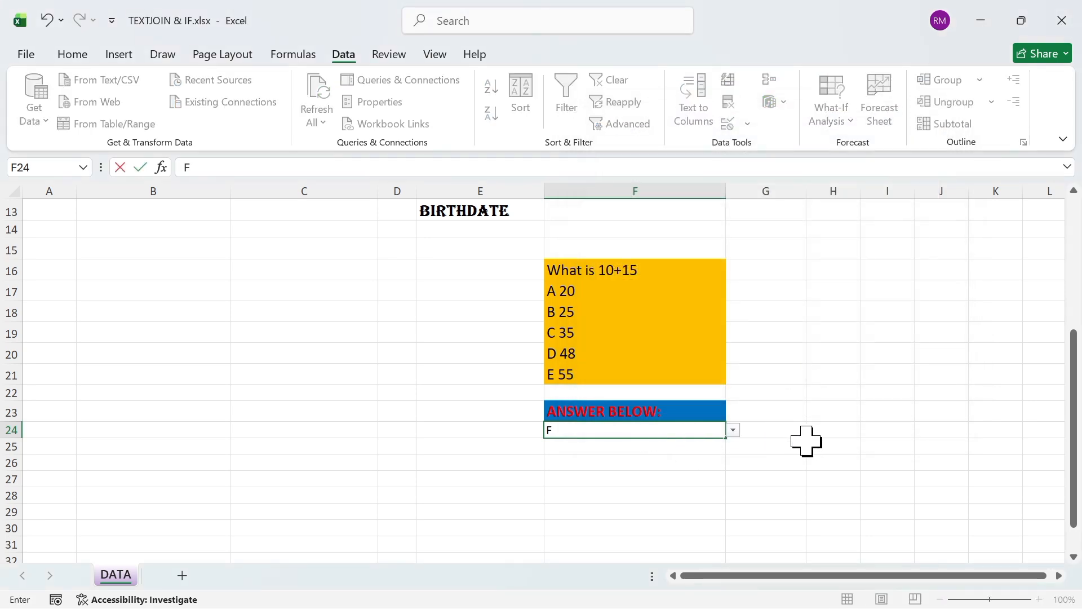
pyautogui.press('Return')
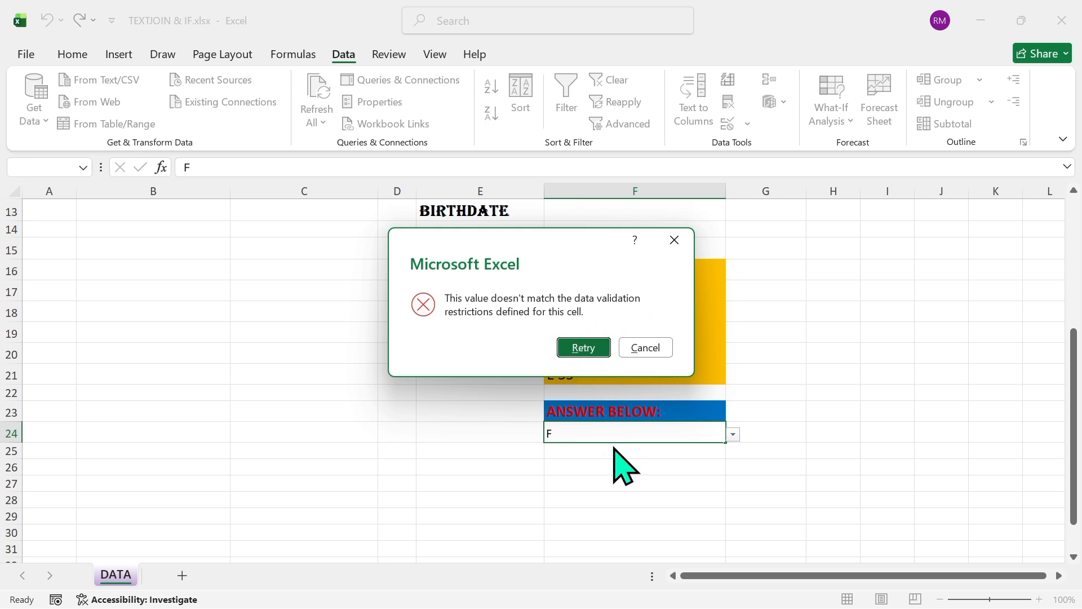
pyautogui.click(675, 241)
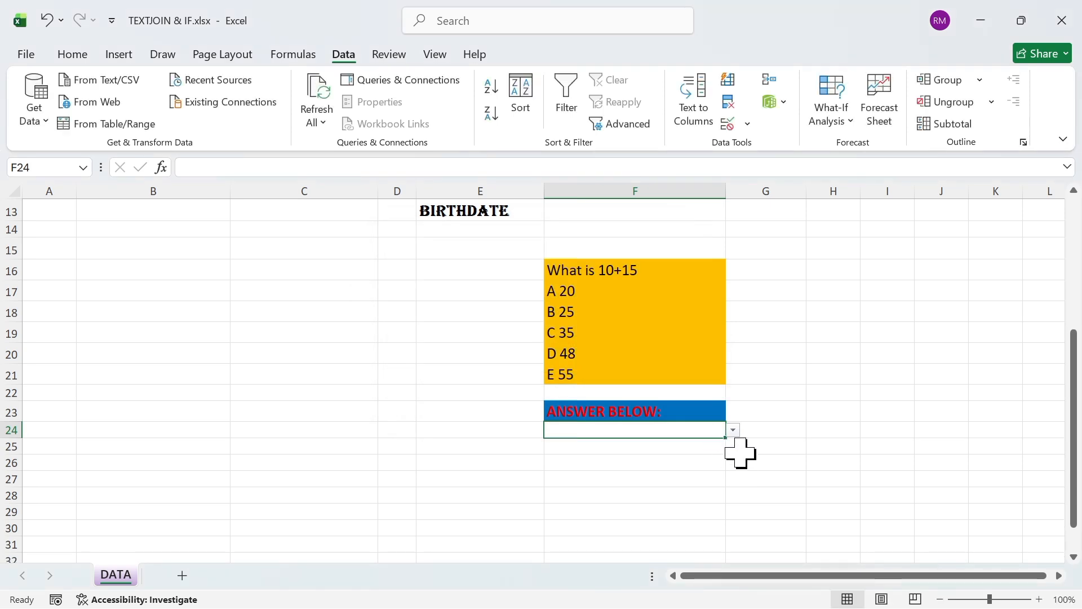
# Choose B from the answer list in cell F24 and leave the cell
pyautogui.click(734, 432)
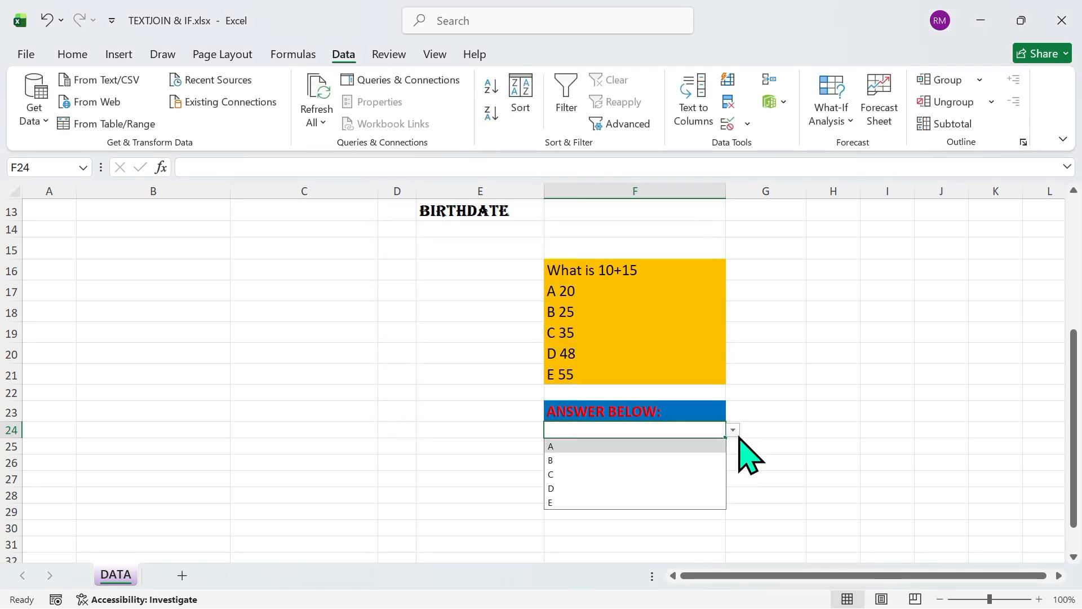
pyautogui.click(567, 461)
pyautogui.click(501, 428)
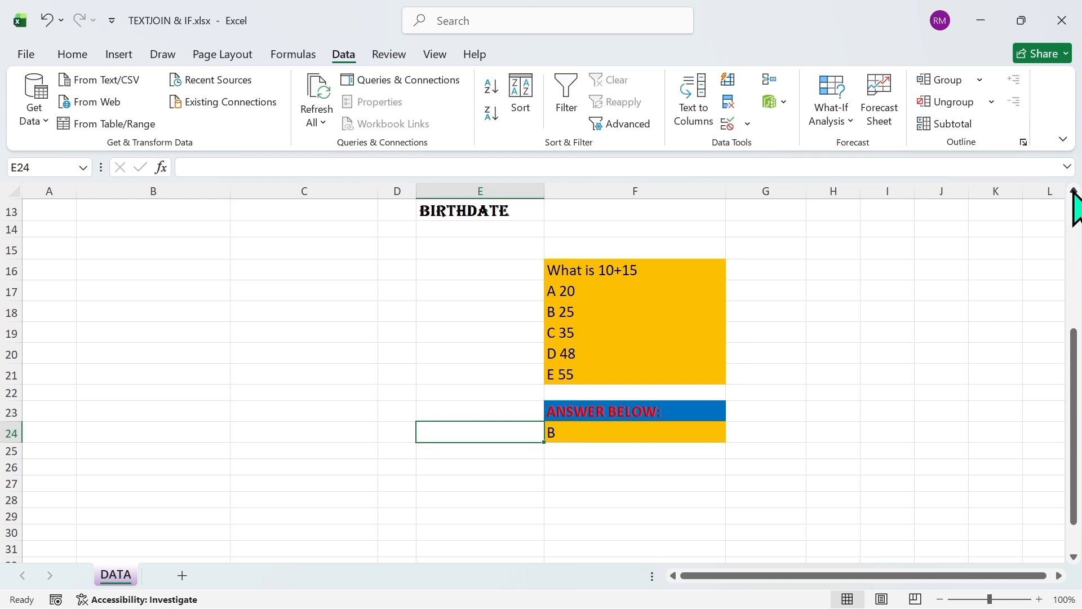
# Create a data validation for the birthdate cell F13 that allows the Date type
pyautogui.scroll(2, 1074, 192)
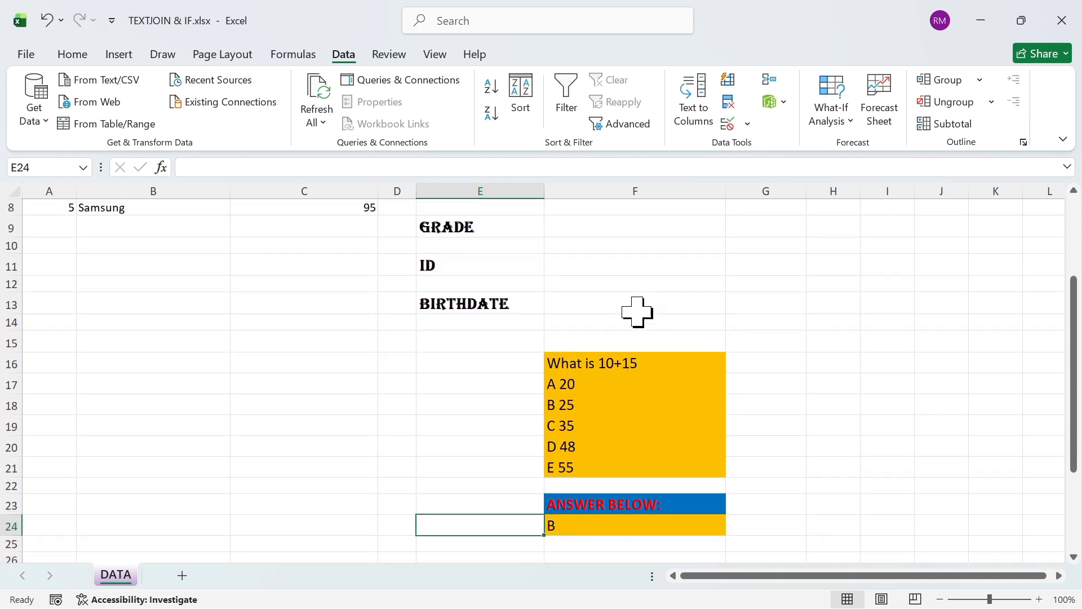
pyautogui.click(632, 309)
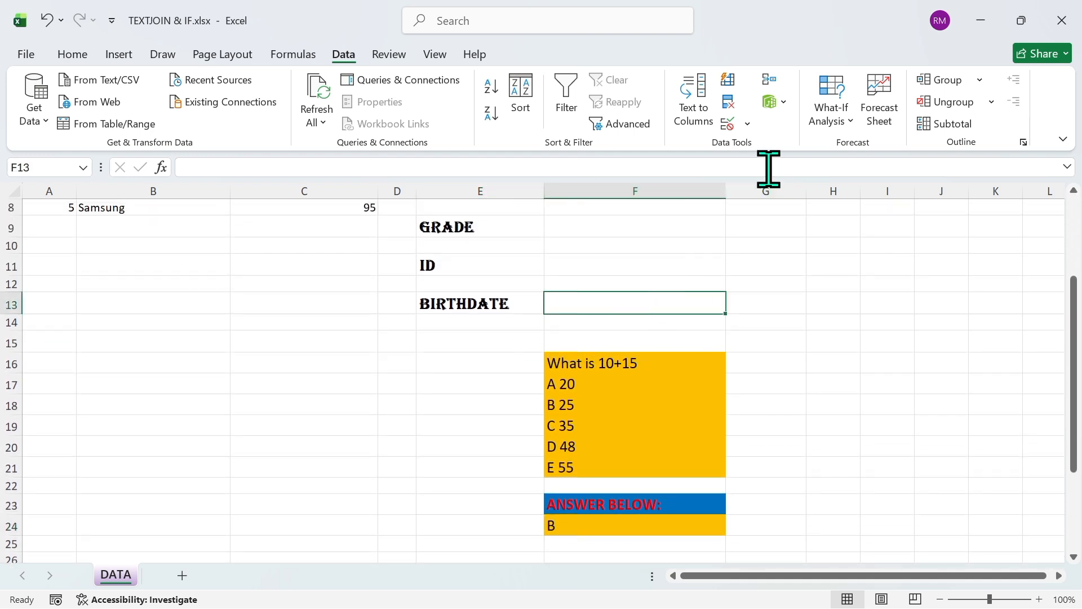
pyautogui.click(747, 125)
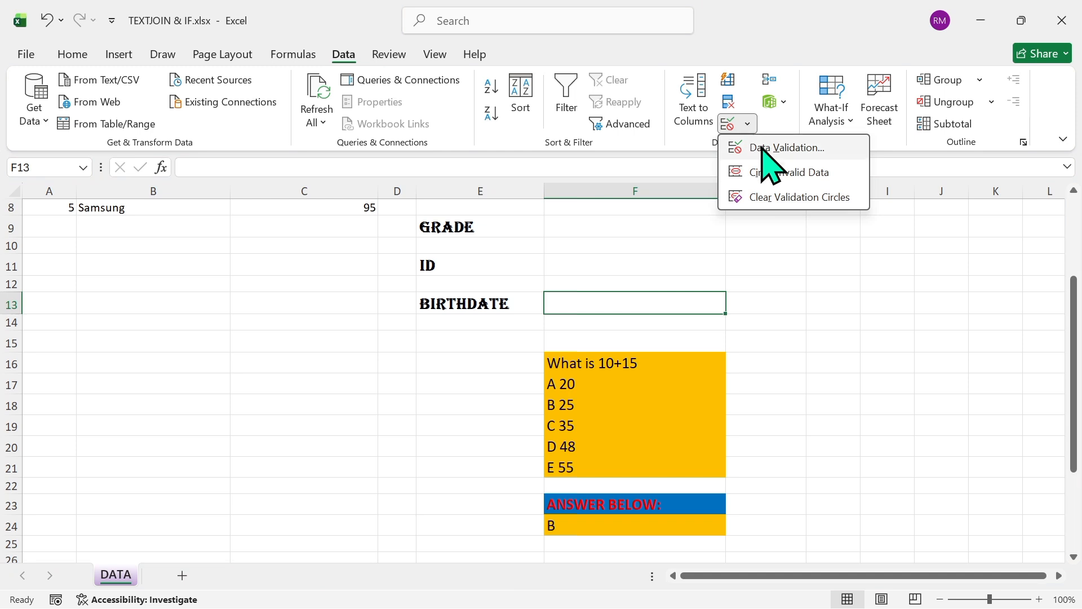
pyautogui.click(759, 148)
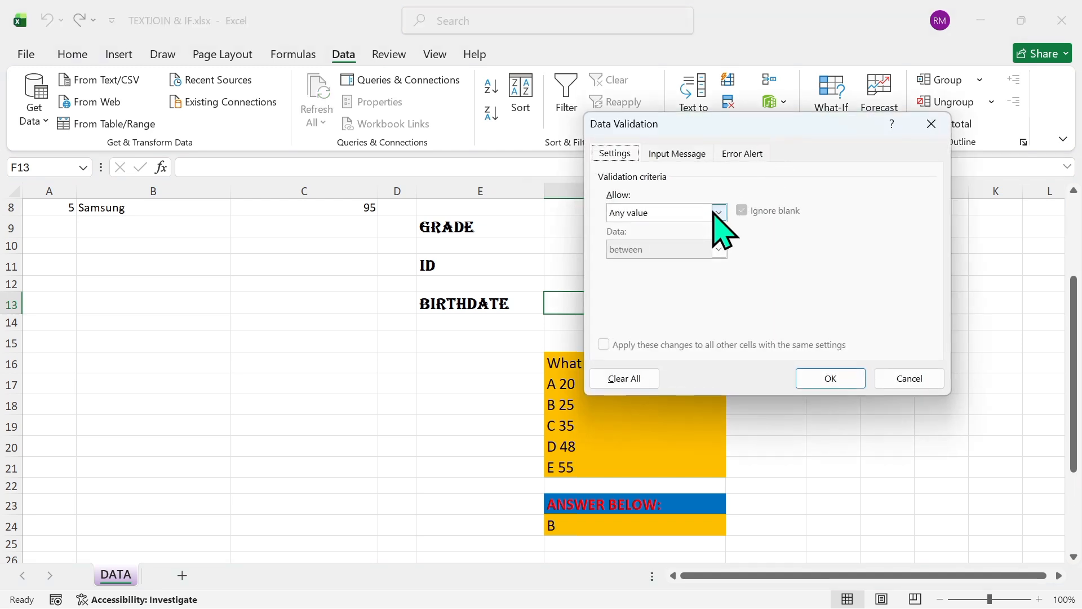
pyautogui.click(718, 213)
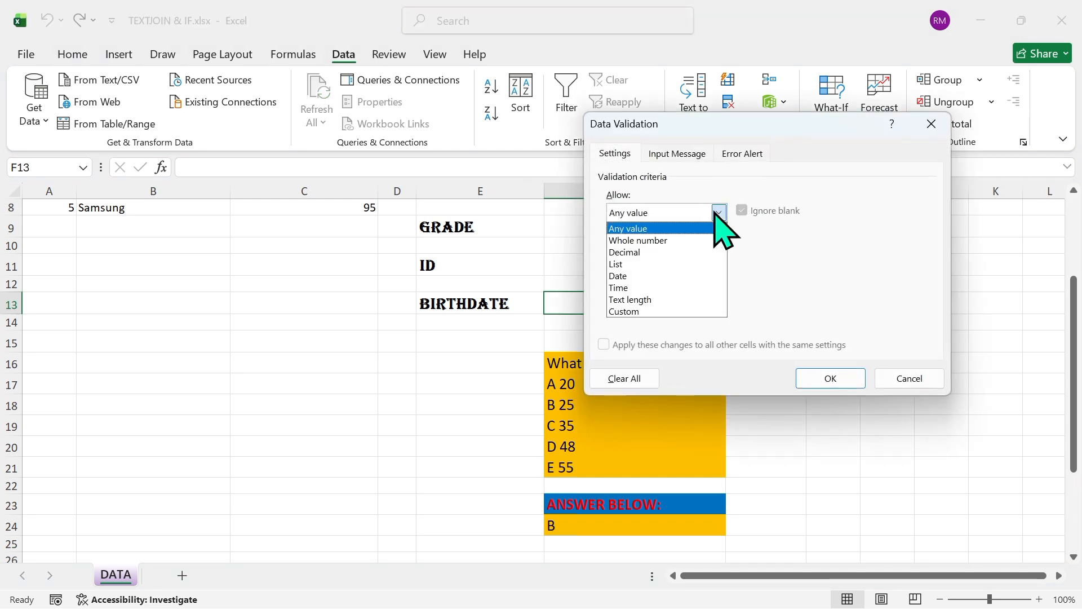
pyautogui.click(633, 276)
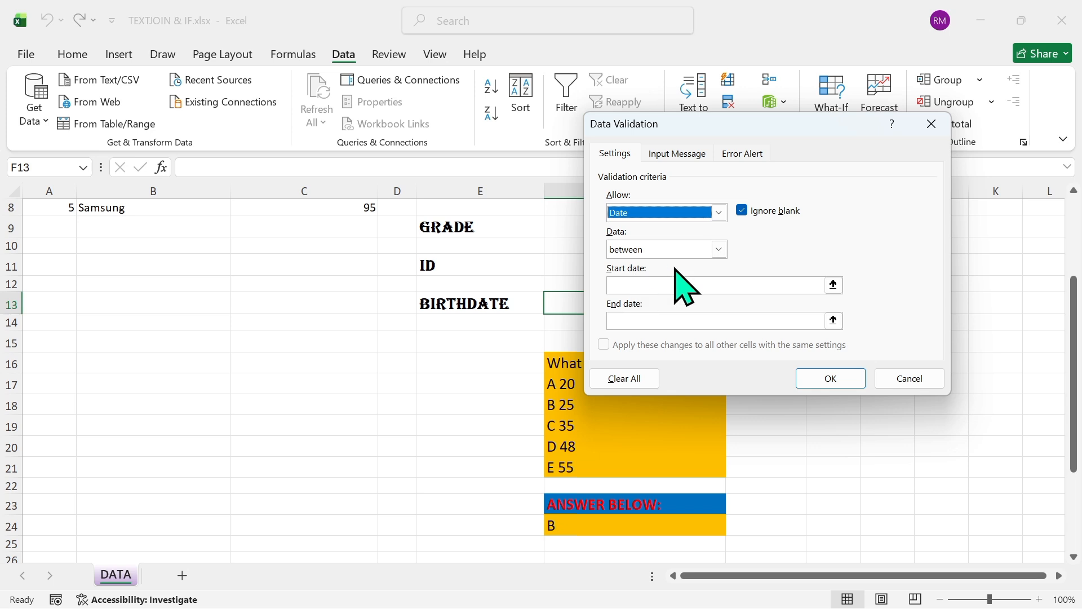
# Restrict the birthdate validation to dates less than the end date 2011/12 and apply it to cell F13
pyautogui.click(719, 249)
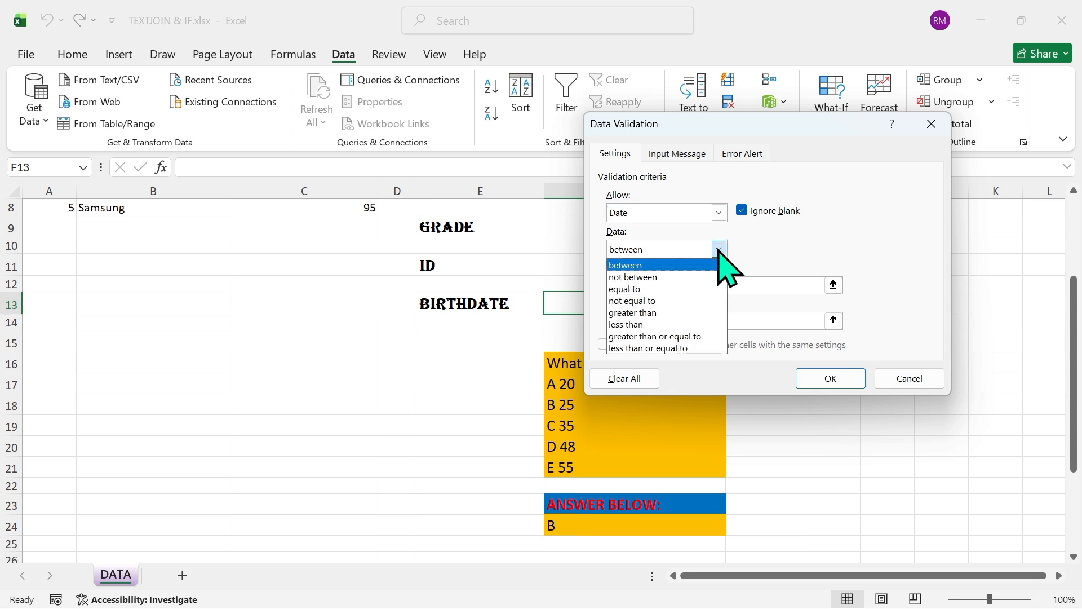
pyautogui.click(642, 324)
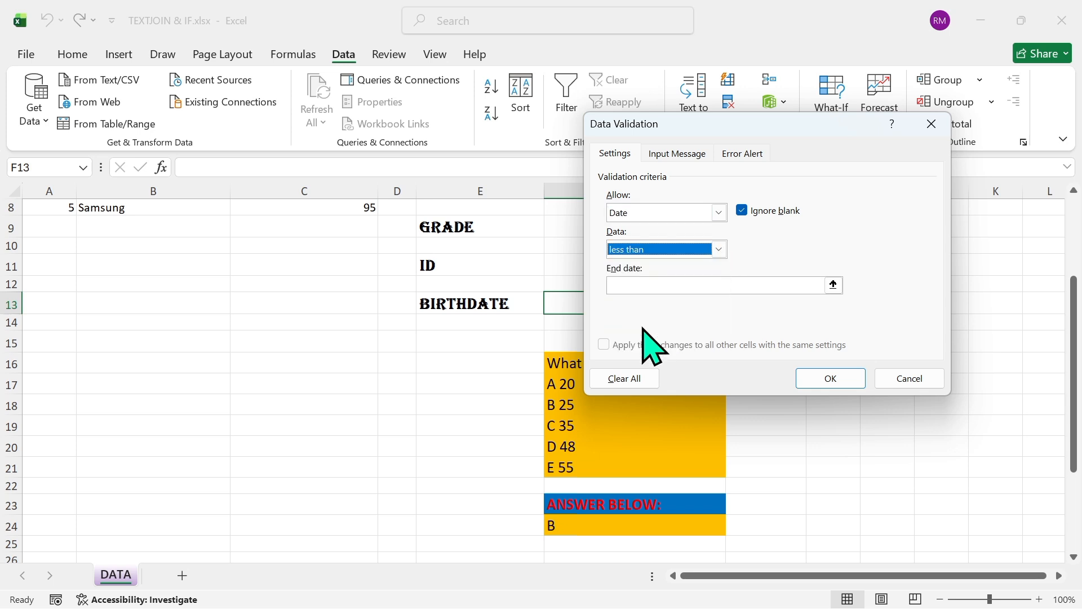
pyautogui.click(670, 285)
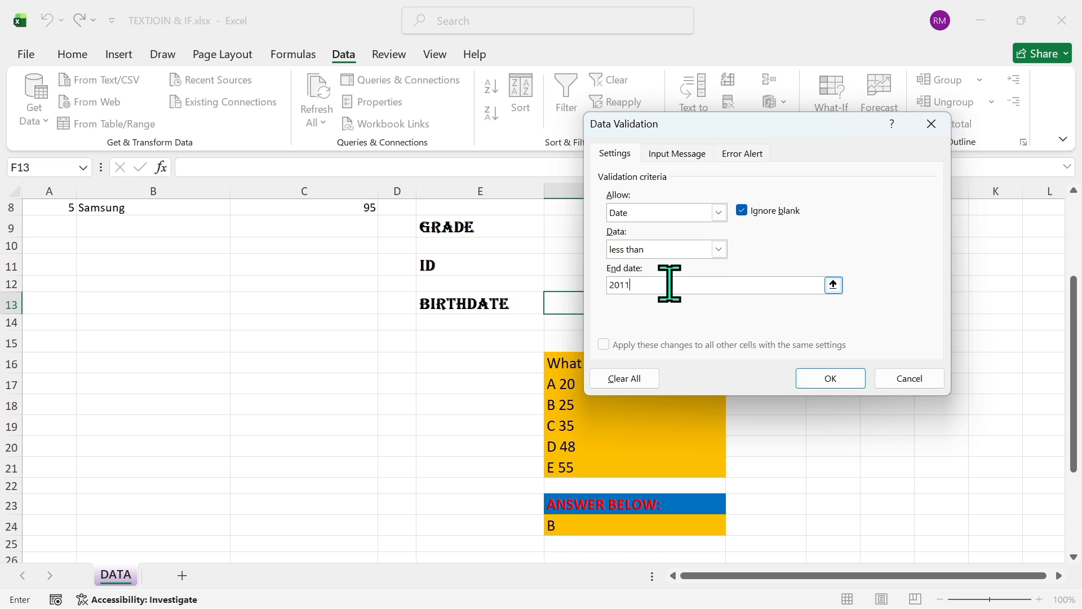
pyautogui.write('2011/12/31')
pyautogui.click(829, 380)
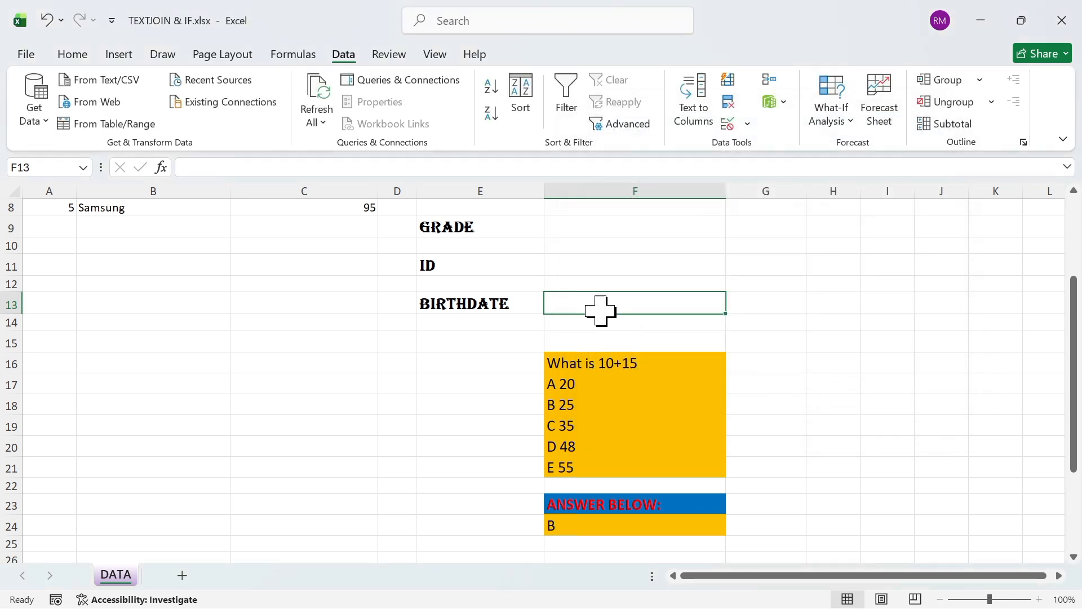
# Test the validation of birthdate cell F13 by entering a date past the allowed end date, and dismiss the error alert
pyautogui.write('2012/11/23')
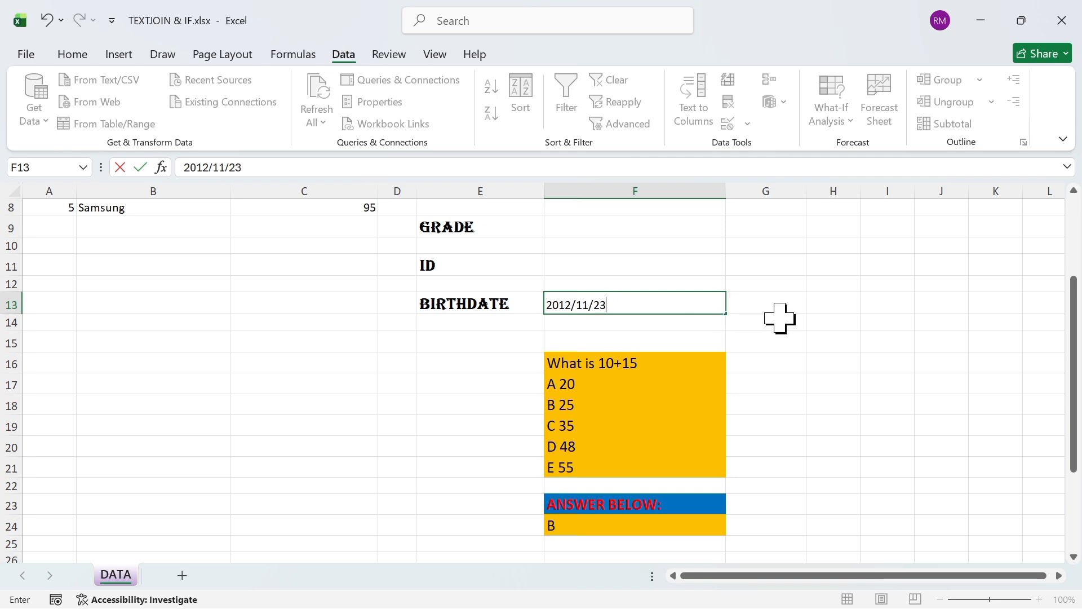
pyautogui.press('Return')
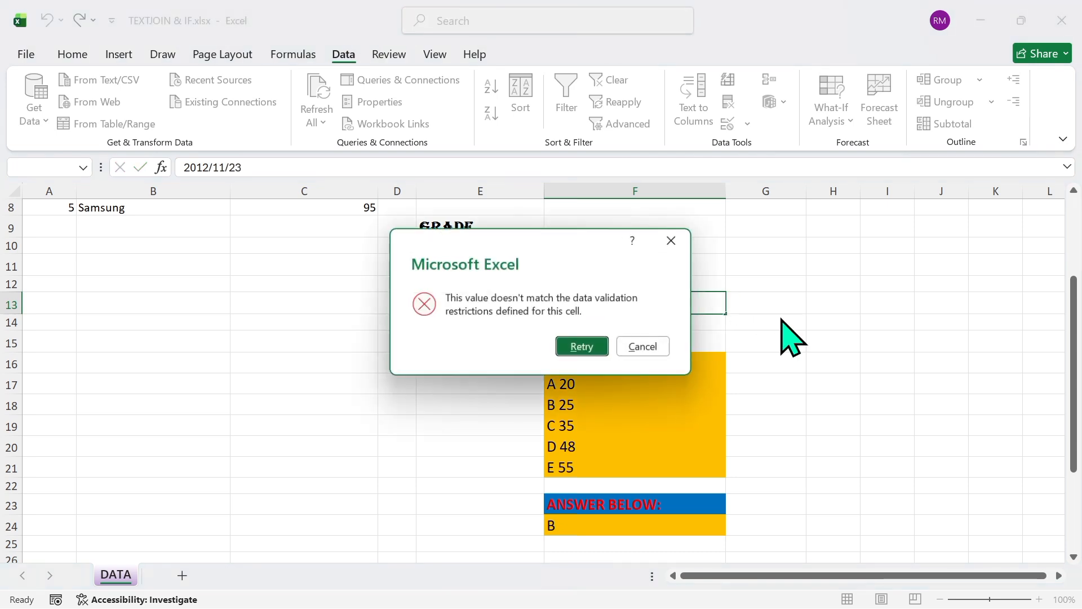
pyautogui.click(674, 240)
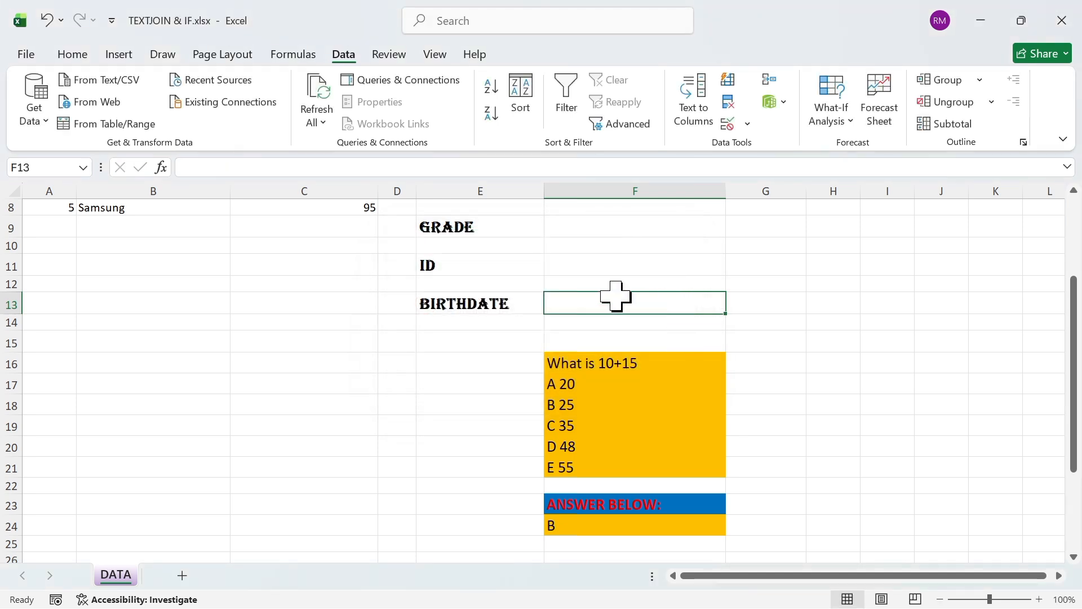
# Apply a data validation to ID cell F11 that allows only a whole number equal to 13
pyautogui.click(625, 265)
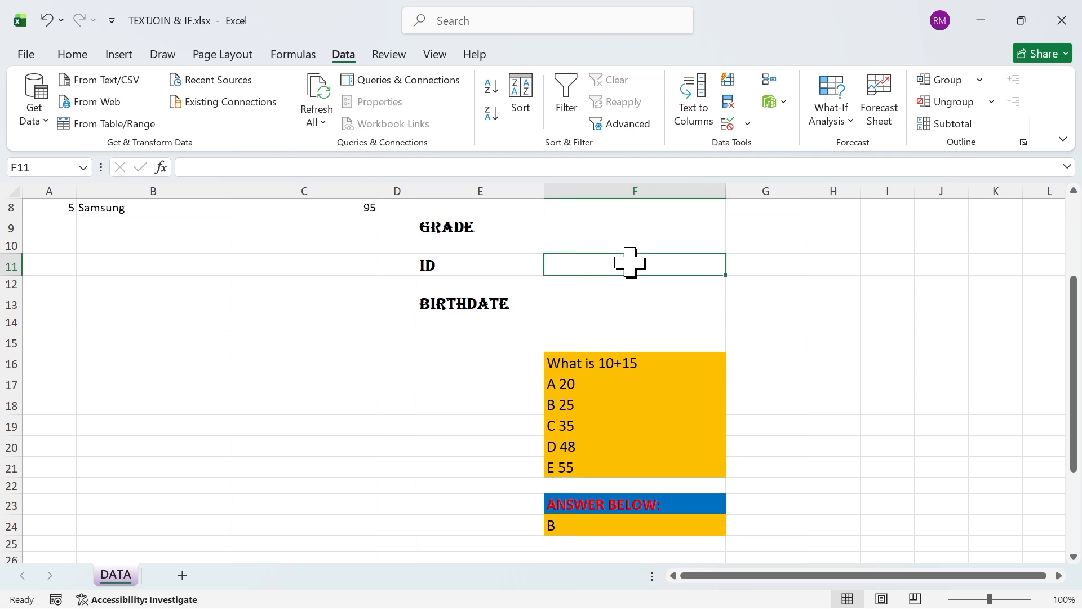
pyautogui.click(749, 124)
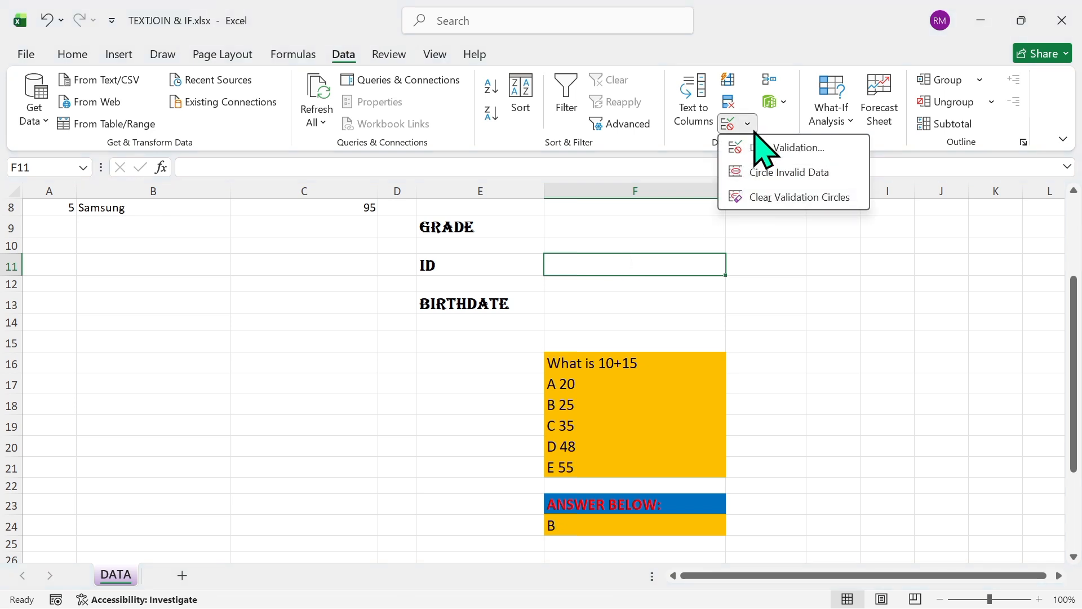
pyautogui.click(759, 146)
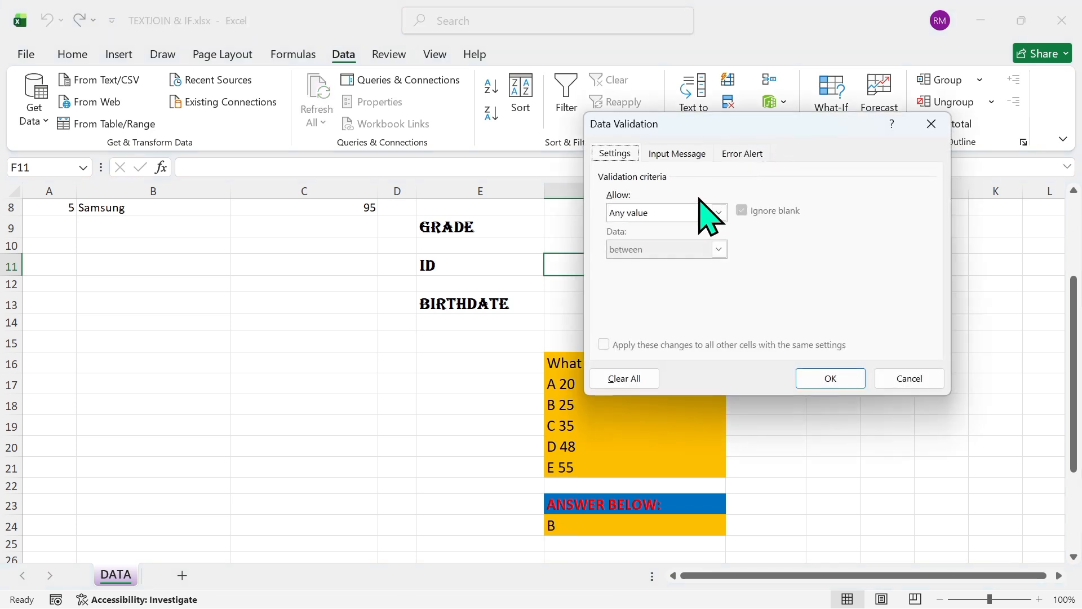
pyautogui.click(717, 213)
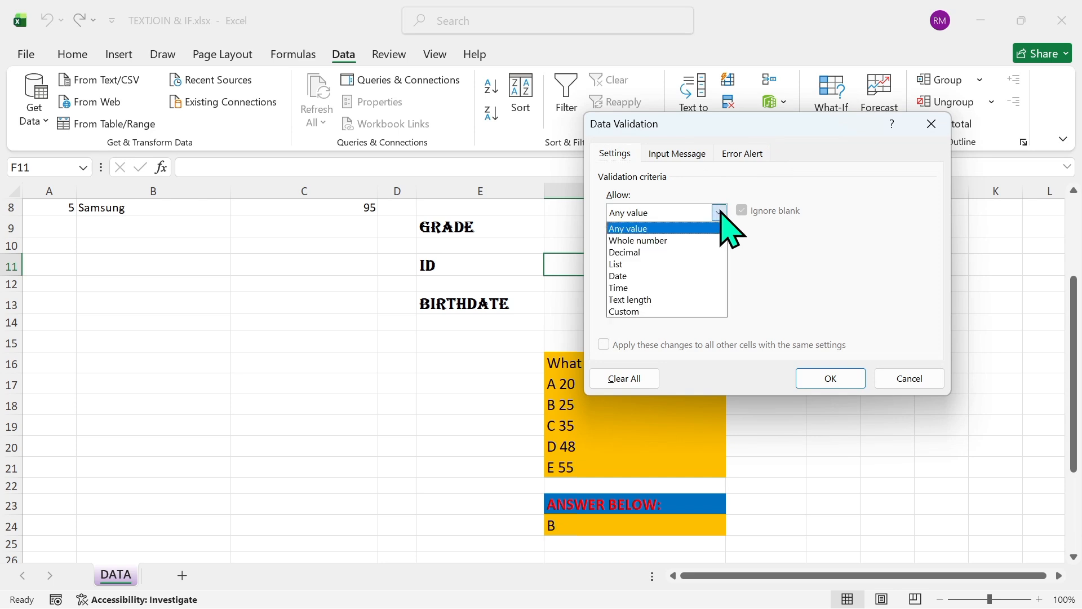
pyautogui.click(666, 240)
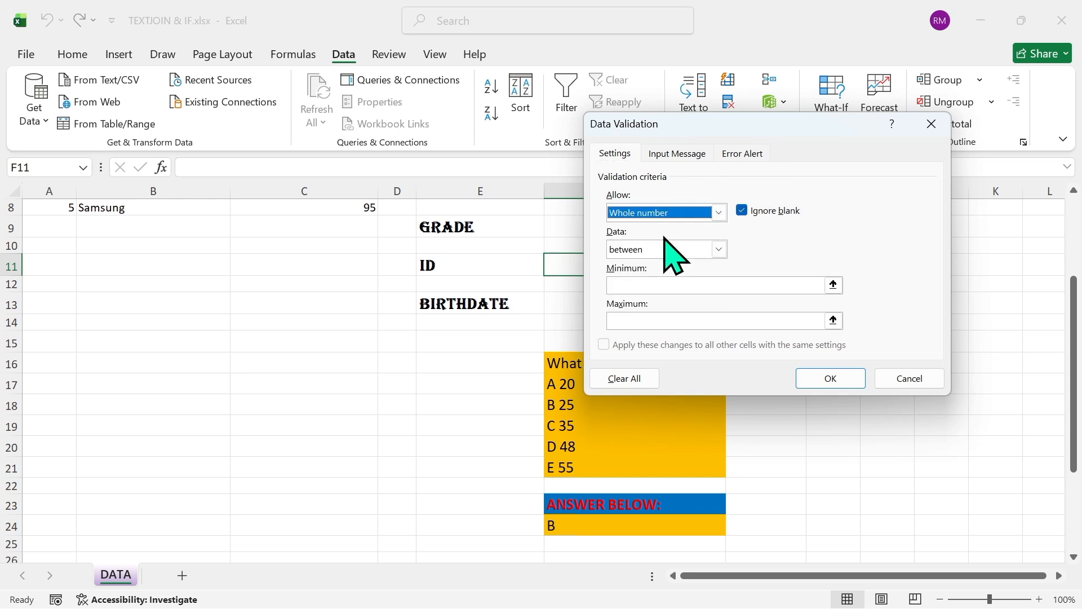
pyautogui.click(718, 249)
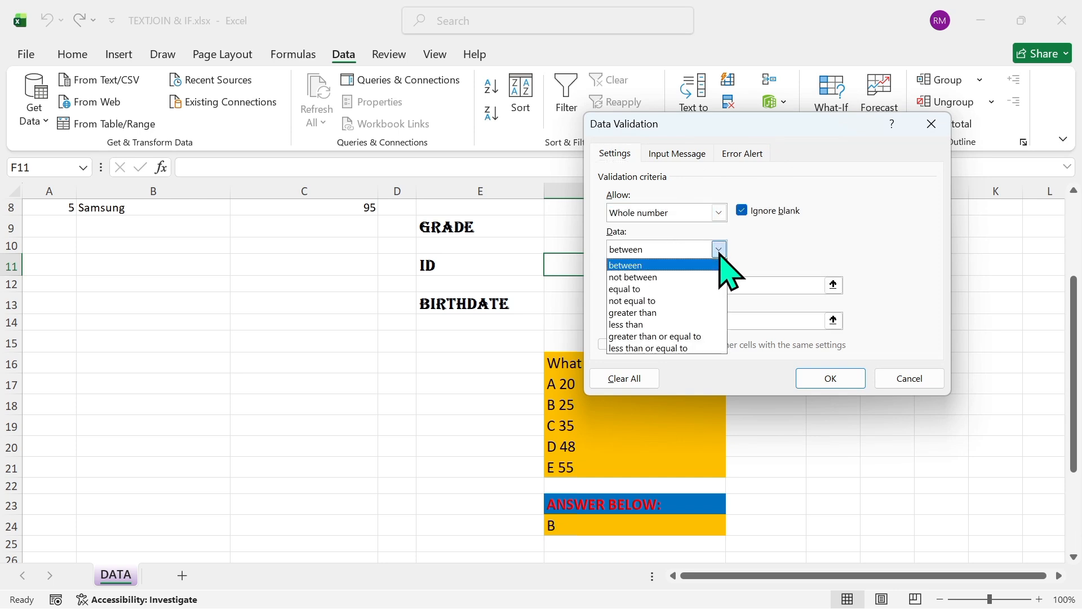
pyautogui.click(657, 288)
pyautogui.click(649, 288)
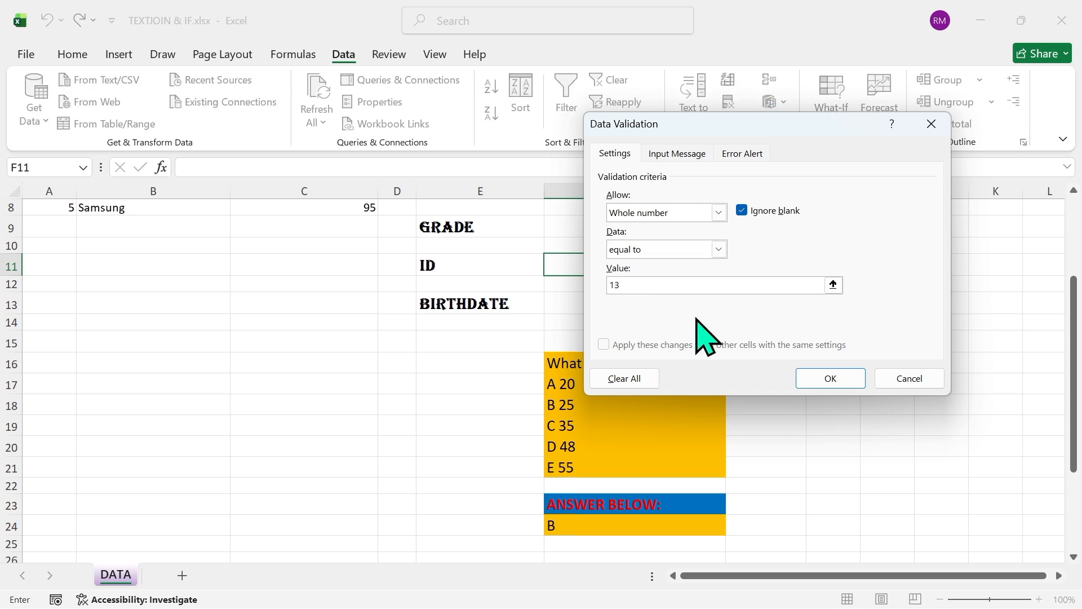
pyautogui.click(816, 375)
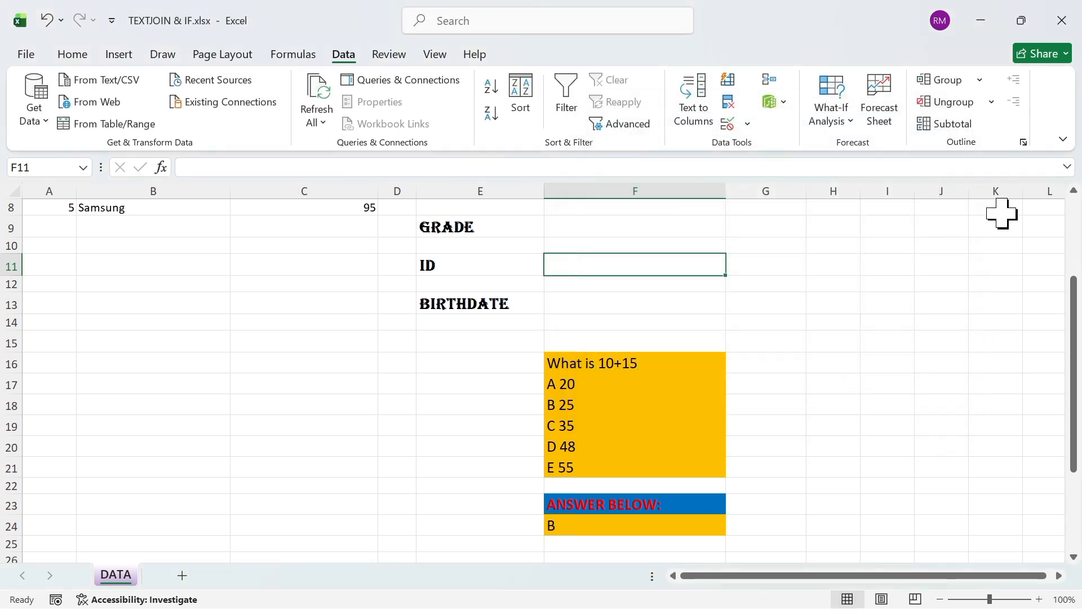
# Create a data validation for the name cell F7 that uses the Custom type
pyautogui.click(1074, 191)
pyautogui.click(1074, 191)
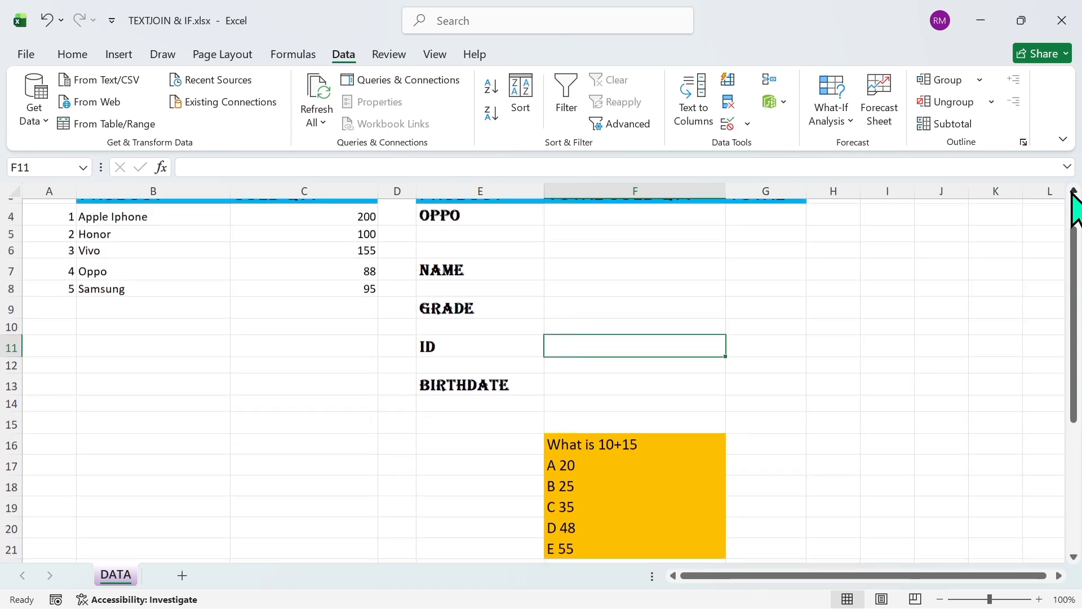
pyautogui.click(1073, 192)
pyautogui.click(644, 324)
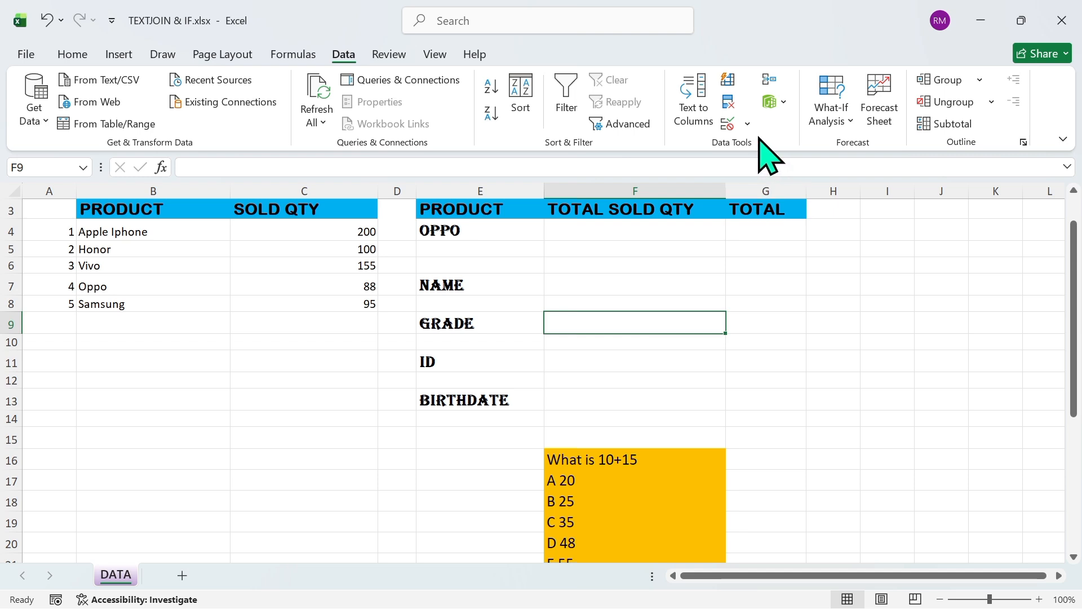
pyautogui.click(592, 289)
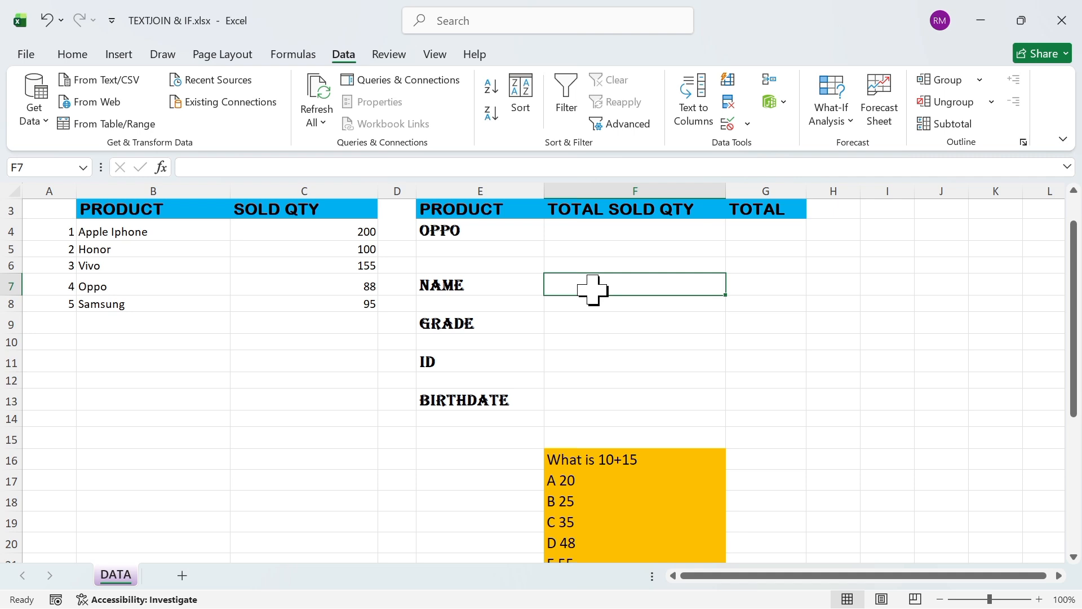
pyautogui.click(747, 124)
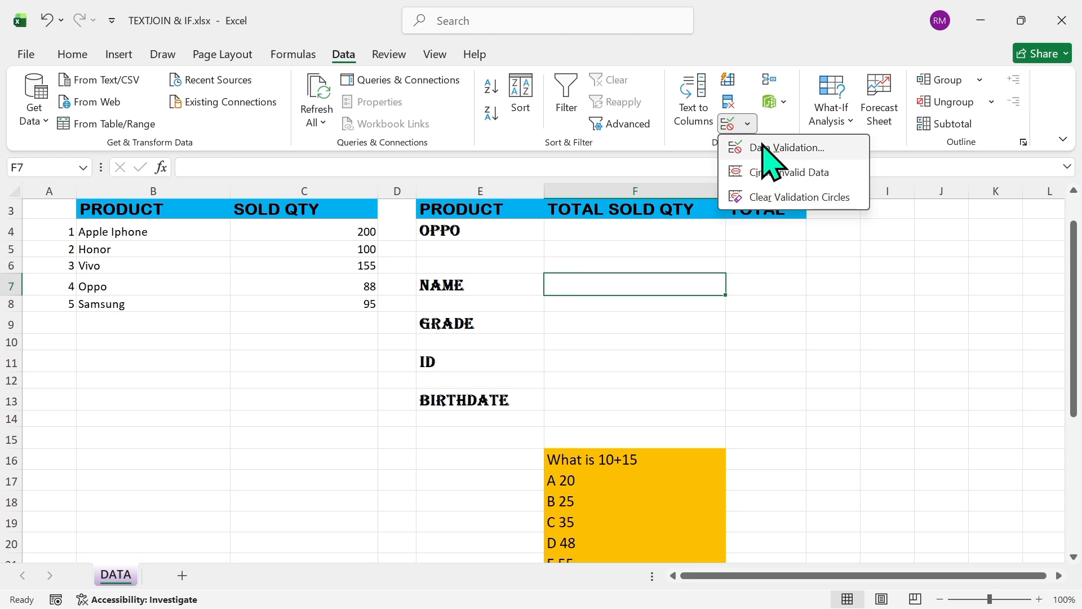
pyautogui.click(762, 146)
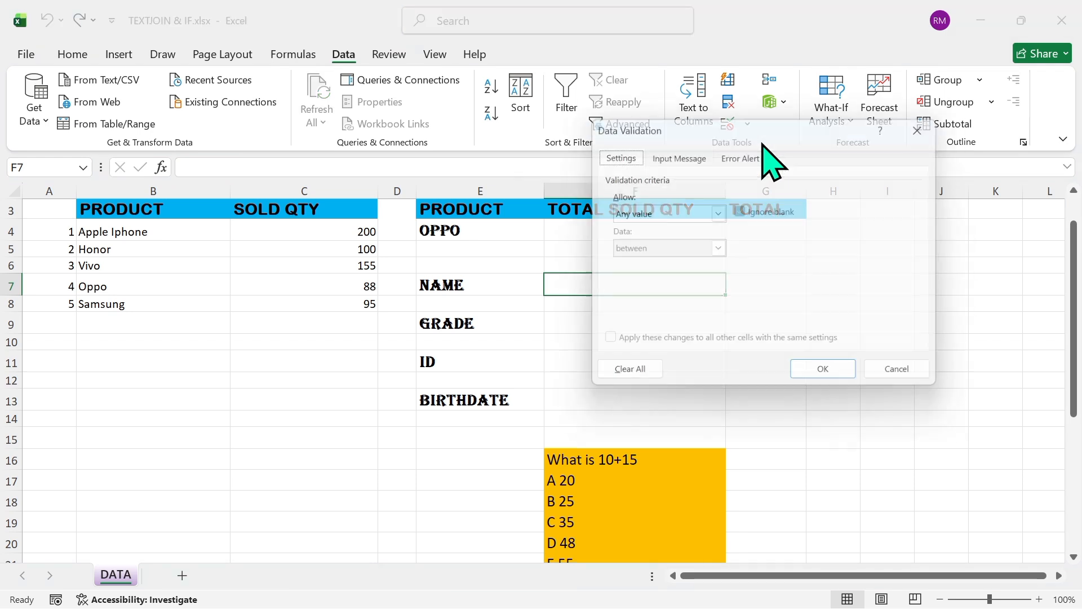
pyautogui.click(719, 213)
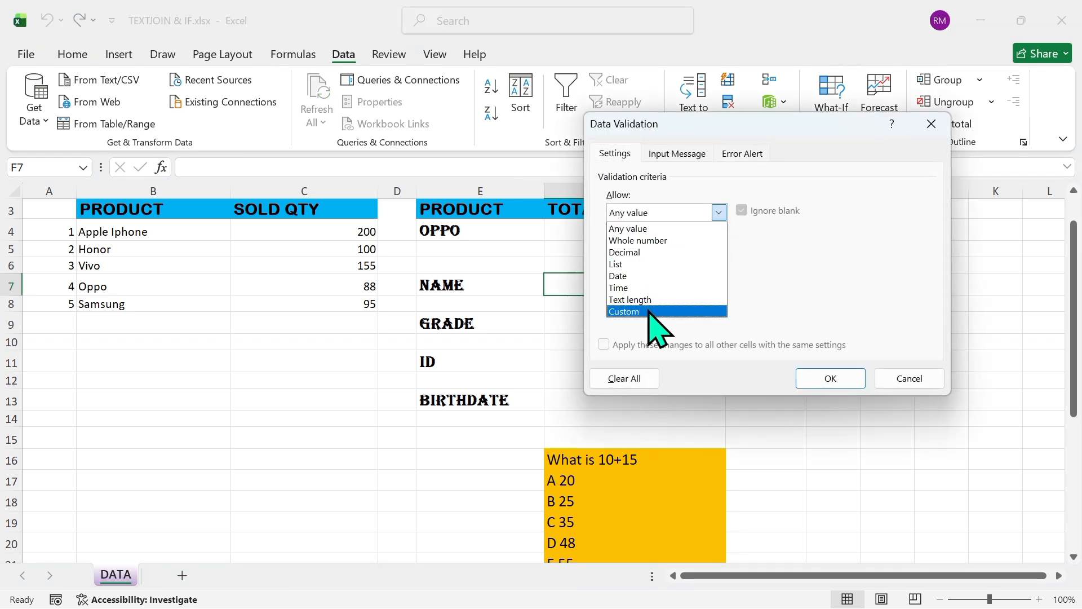
pyautogui.click(649, 311)
# Set the custom validation formula to =ISTEXT(F7) and apply it to the name cell
pyautogui.click(657, 286)
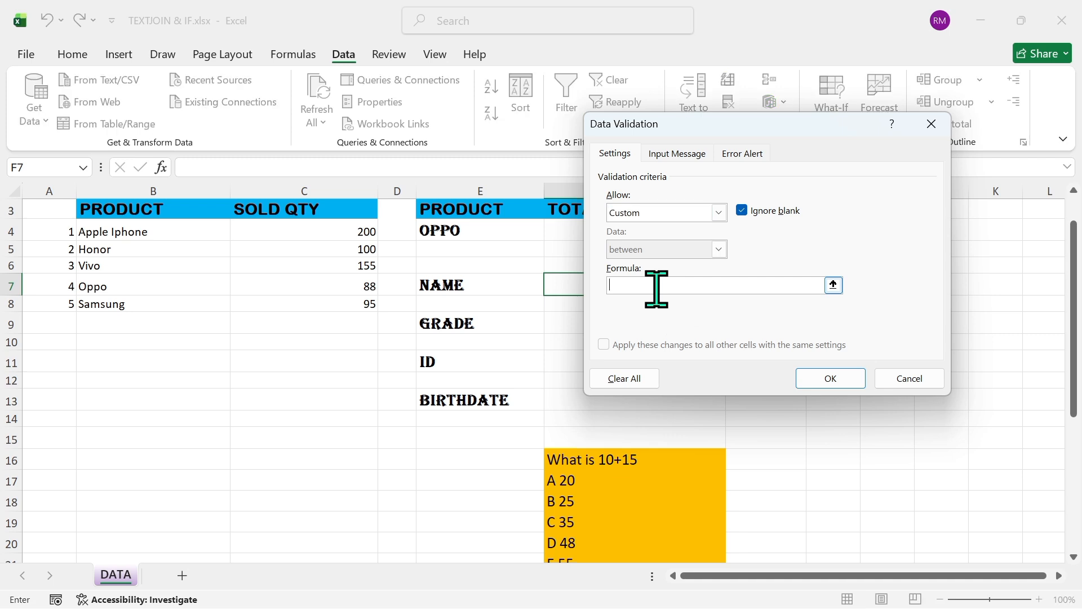
pyautogui.write('=ISTEXT(')
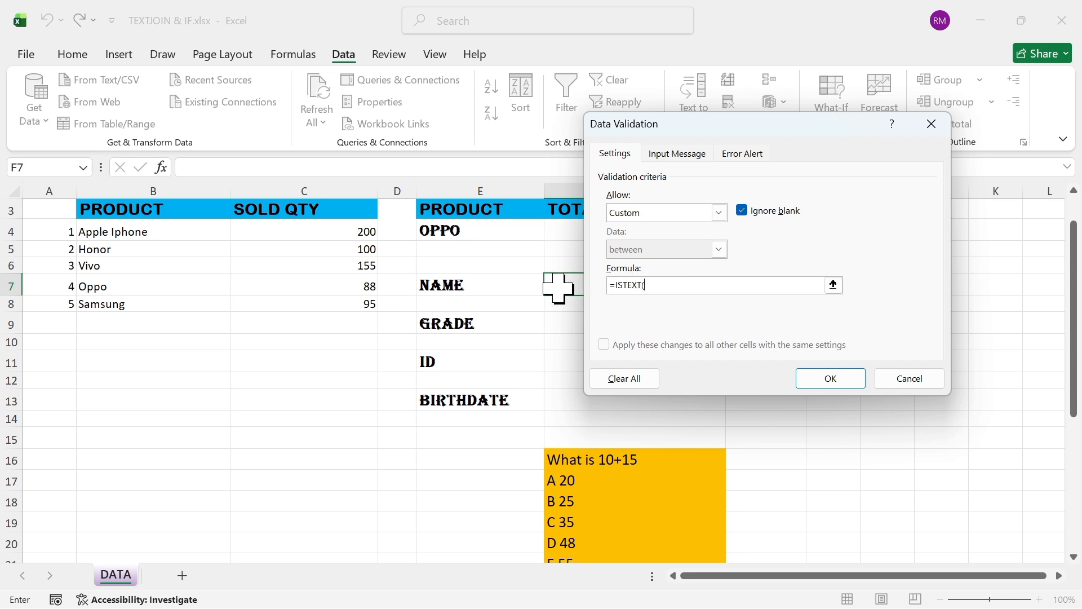
pyautogui.click(558, 287)
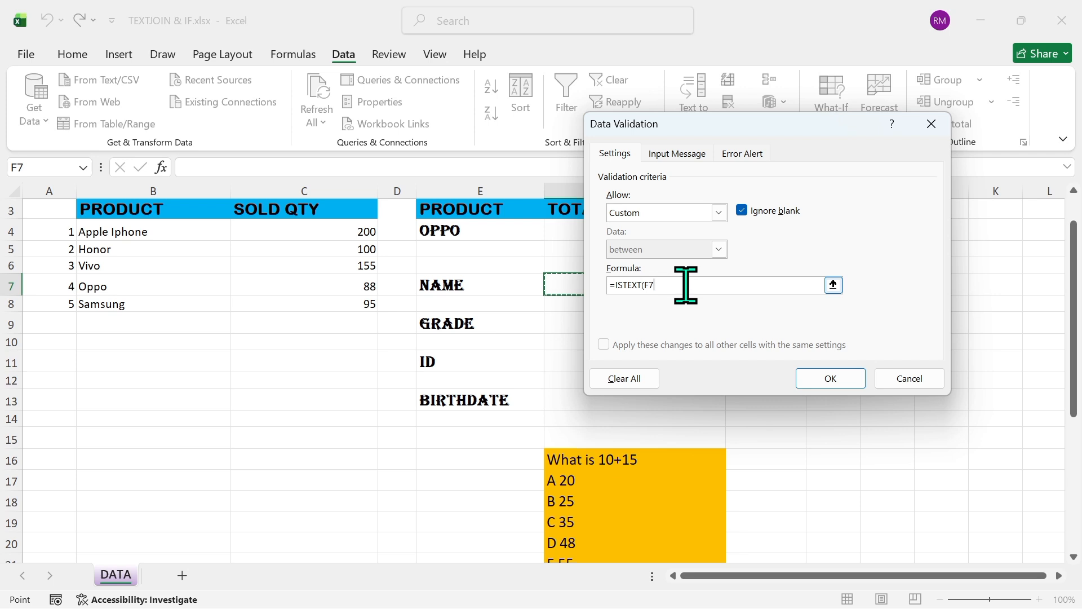
pyautogui.write(')')
pyautogui.click(826, 378)
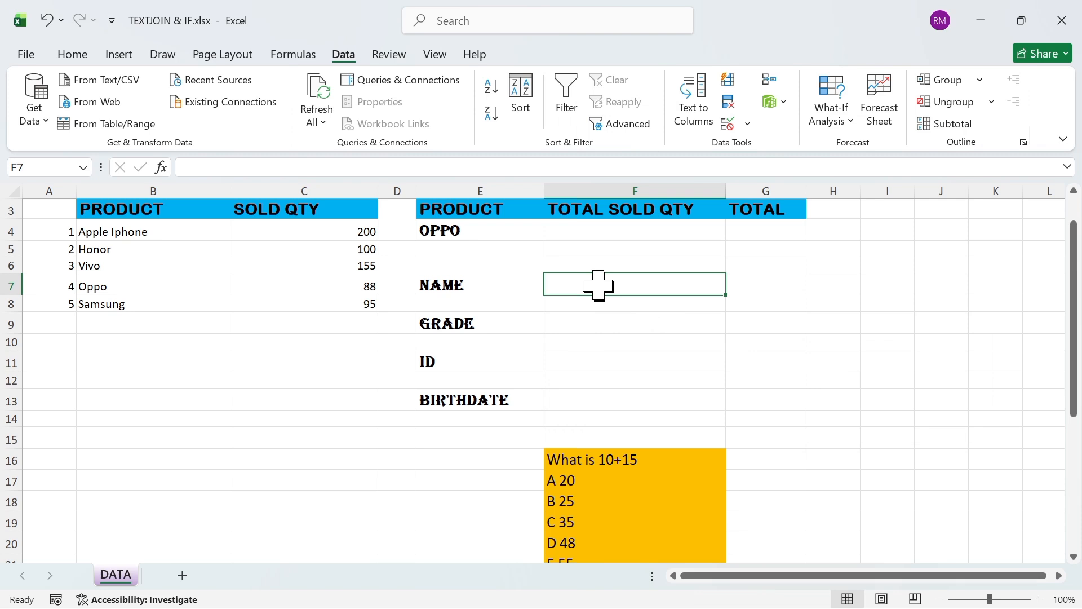
# Test the validation of name cell F7 by entering 34, and dismiss the error alert
pyautogui.write('34')
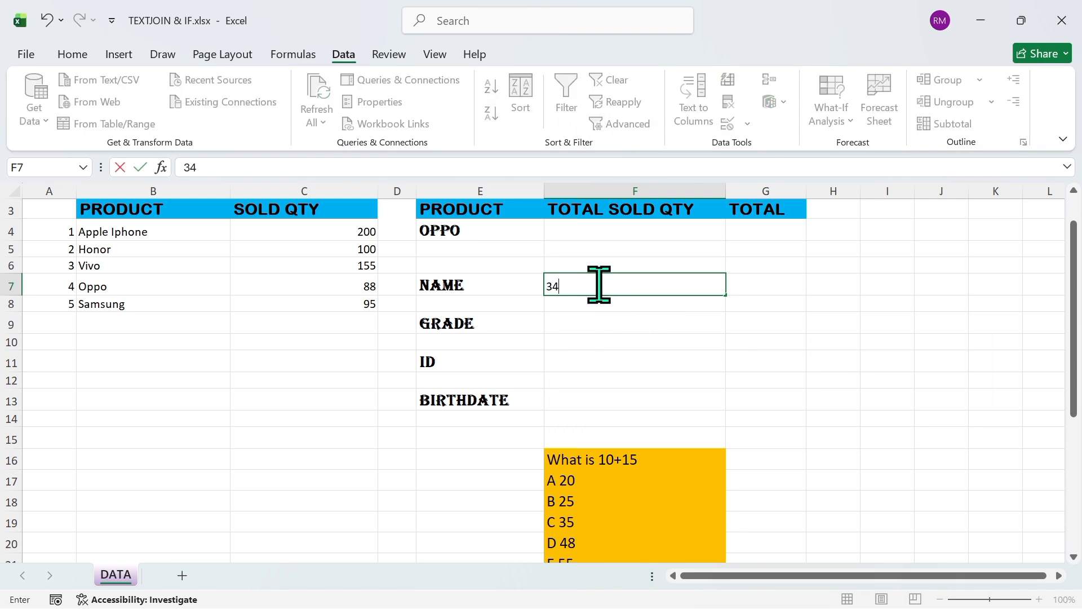
pyautogui.press('Return')
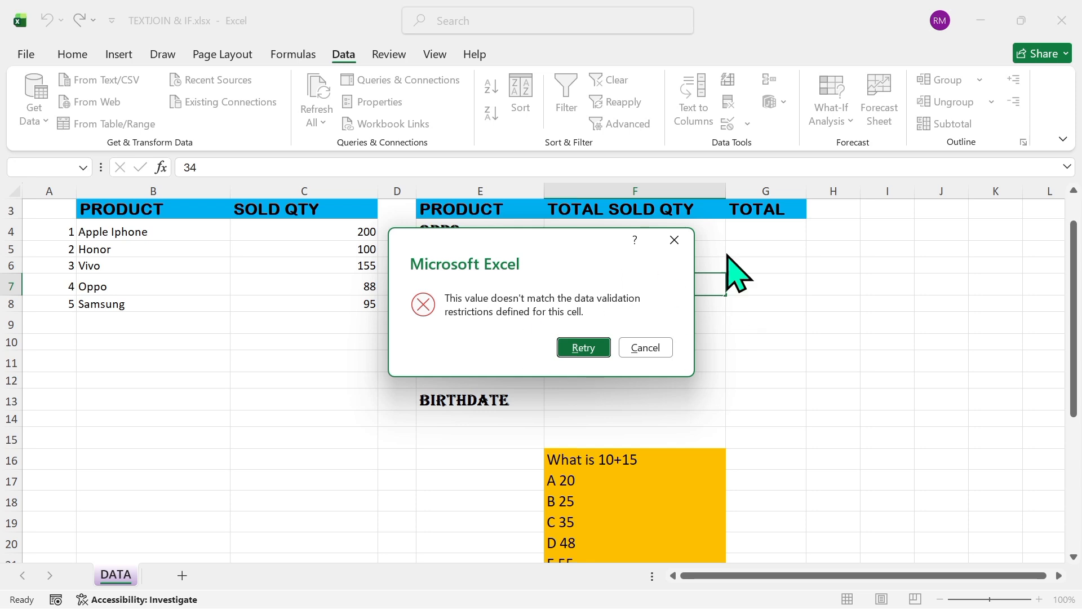
pyautogui.click(688, 247)
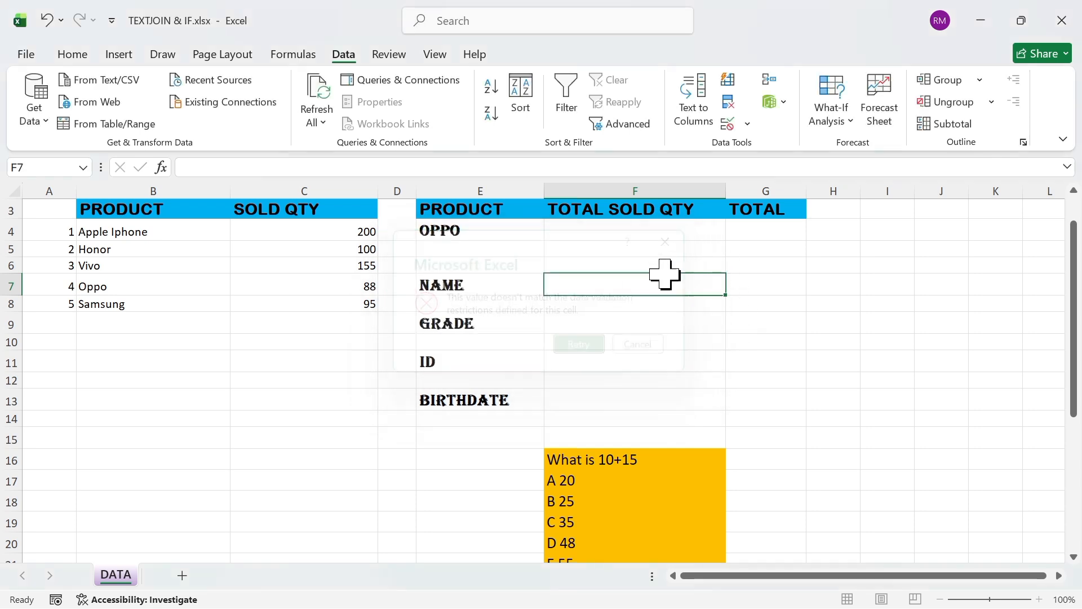
# Enter the person's title and name as text in name cell F7 and leave the cell
pyautogui.write('MR')
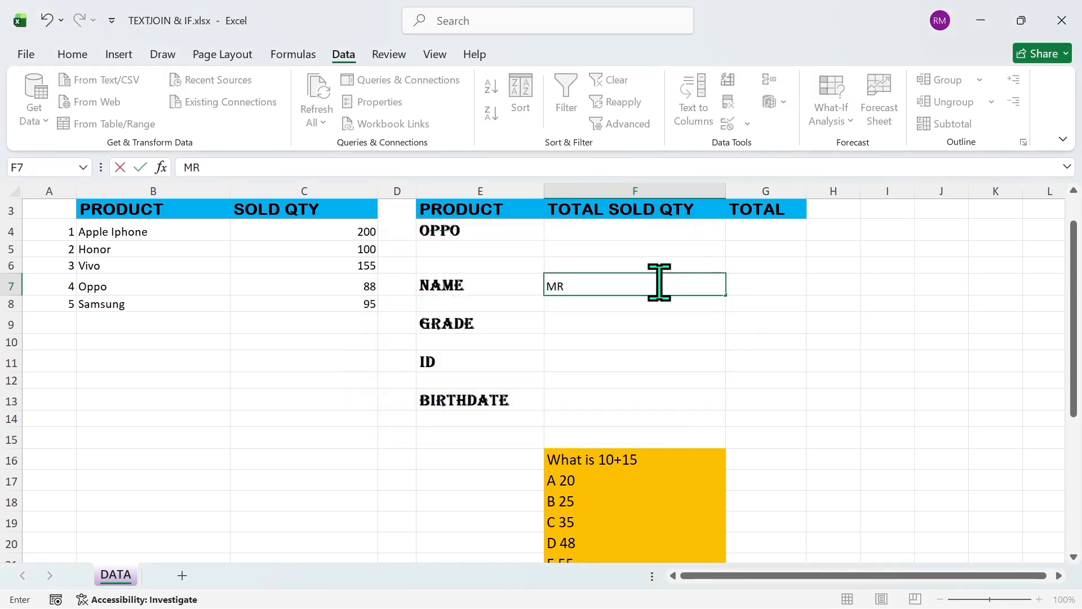
pyautogui.write(' ZENDA')
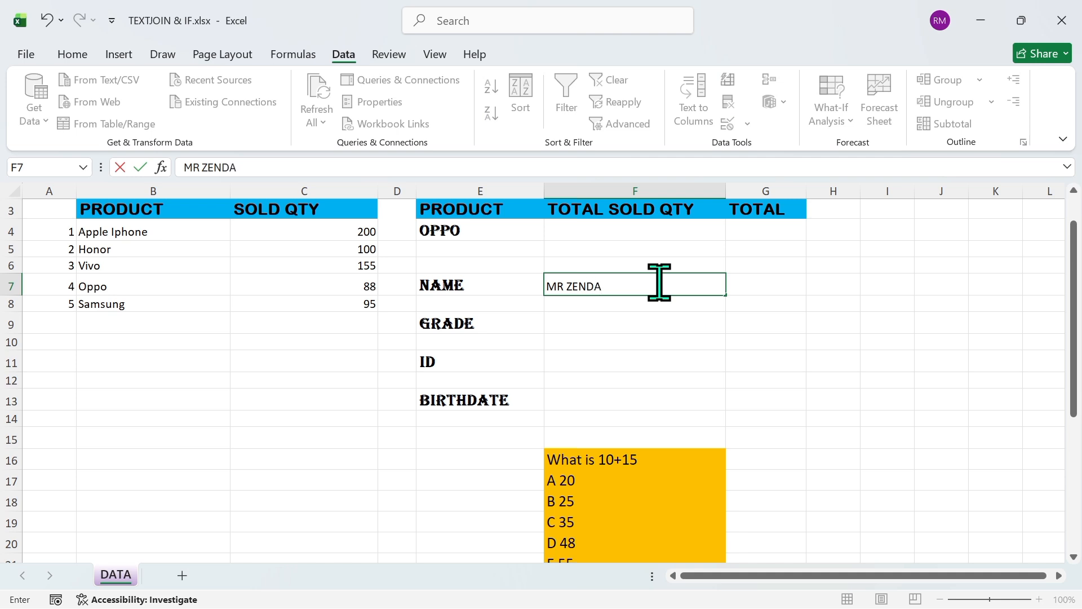
pyautogui.write(' TJ')
pyautogui.click(831, 302)
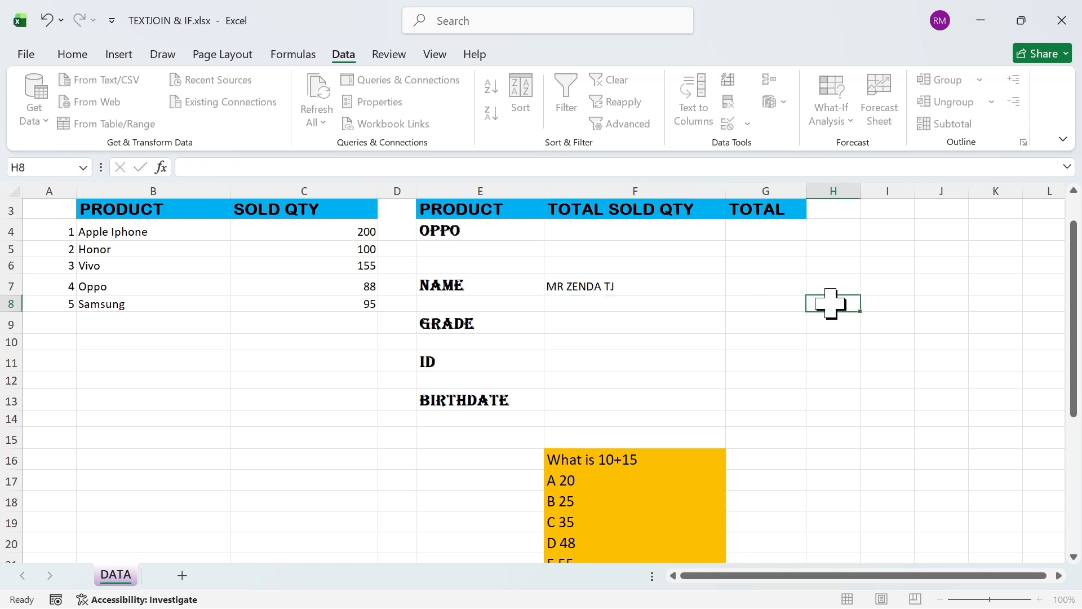